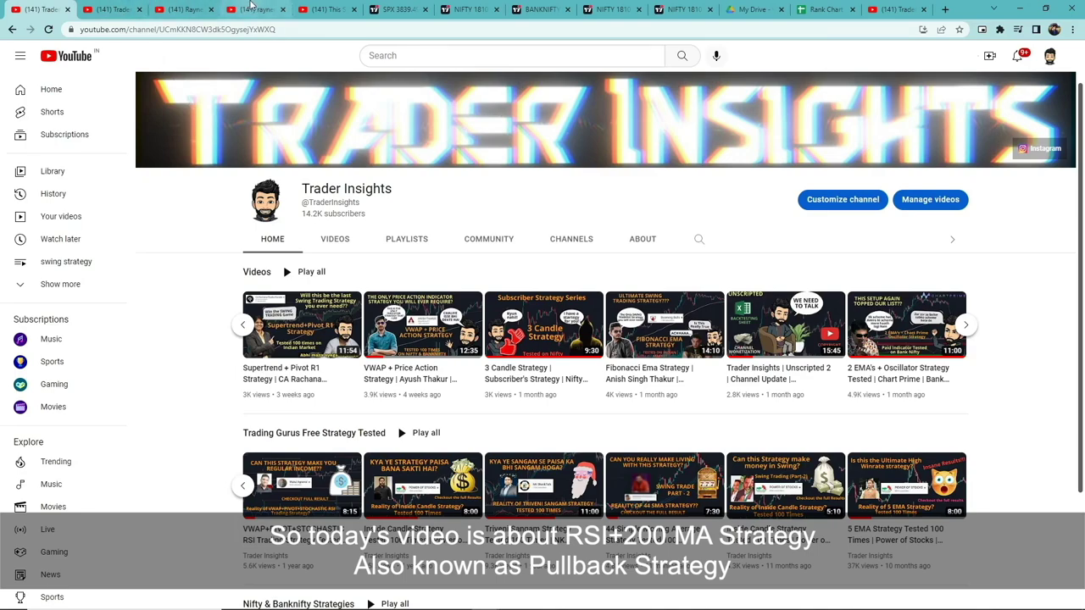
Step: Open the Rayner Teo video on the 88.89% winning rate strategy and skip to the section explaining what the strategy is
left_click(254, 9)
left_click(331, 10)
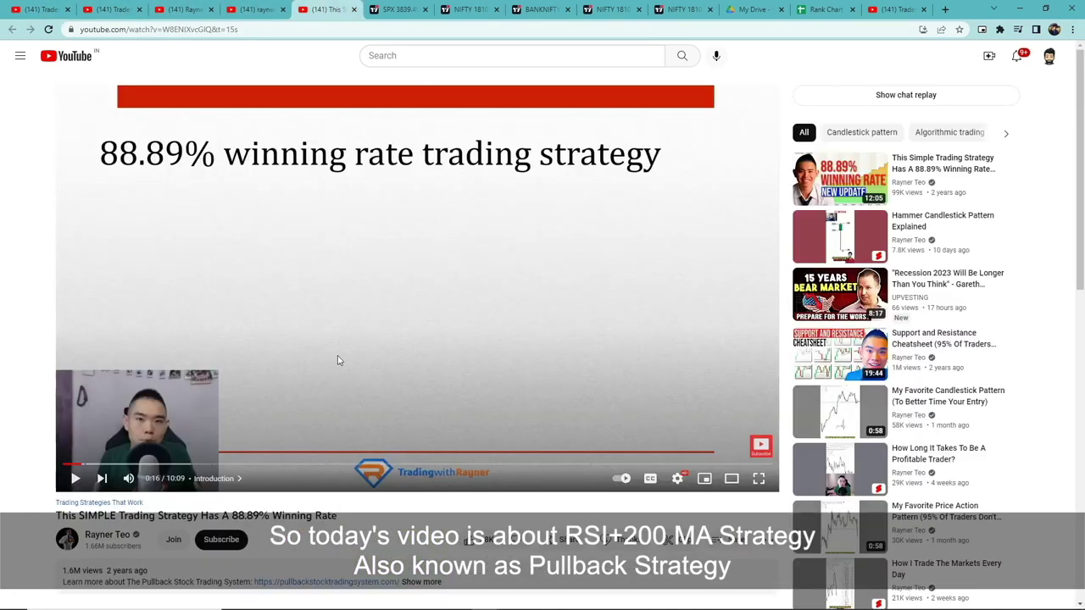
left_click(108, 466)
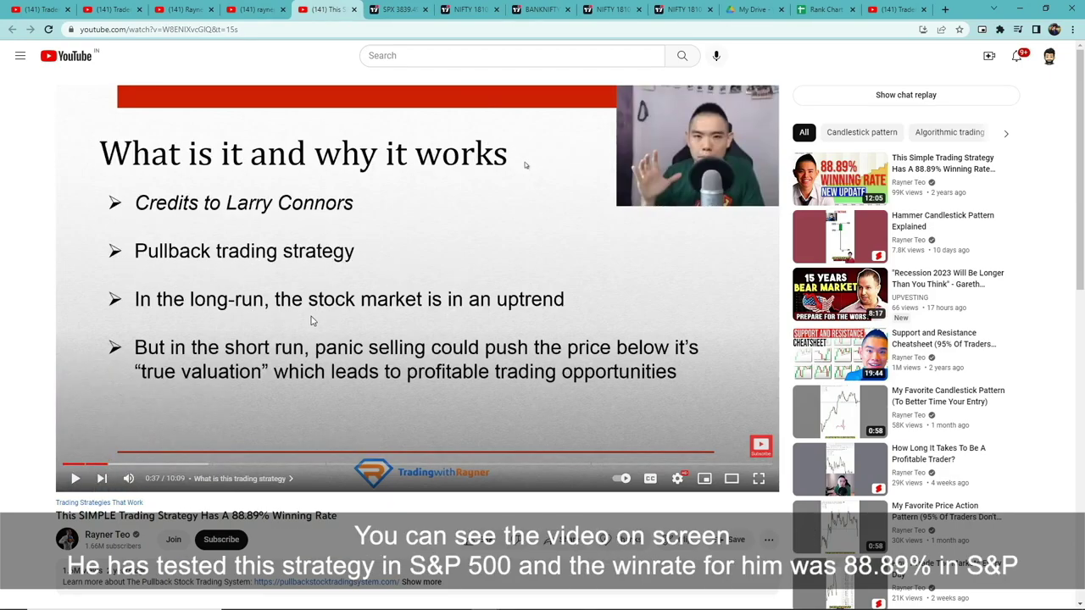
Step: Examine the S&P 500 daily chart over several years alongside the strategy video's explanation and the Nifty 50 chart
left_click(402, 9)
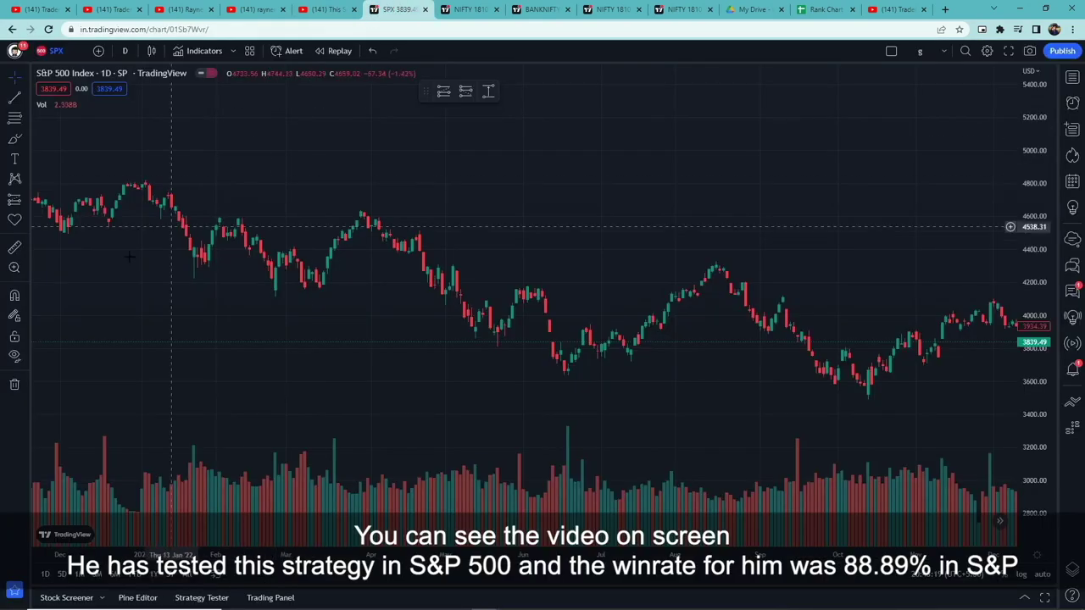
scroll(375, 254, "down", 5)
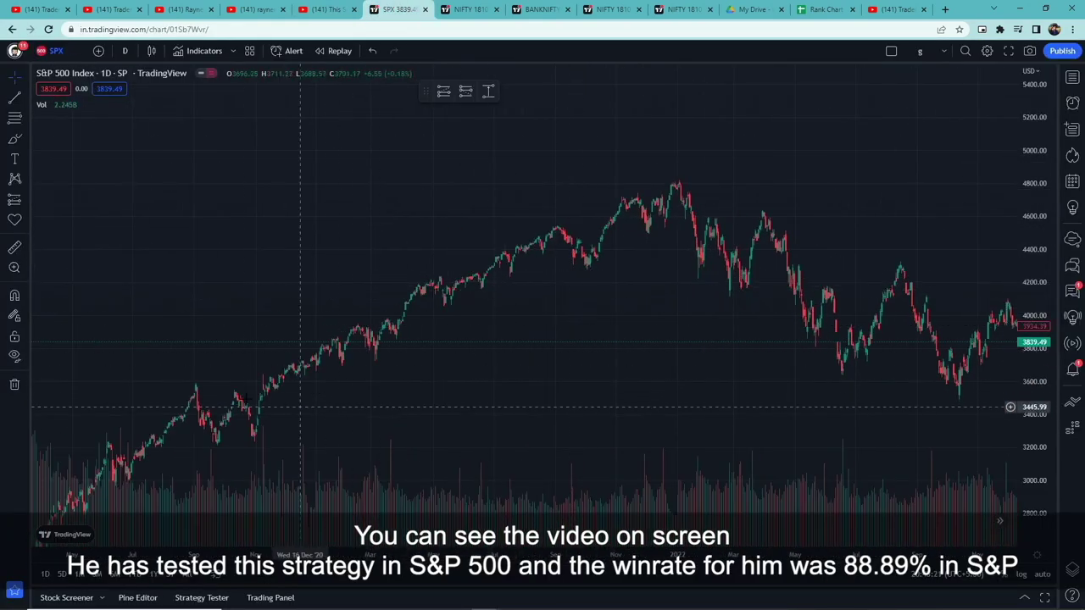
left_click(245, 8)
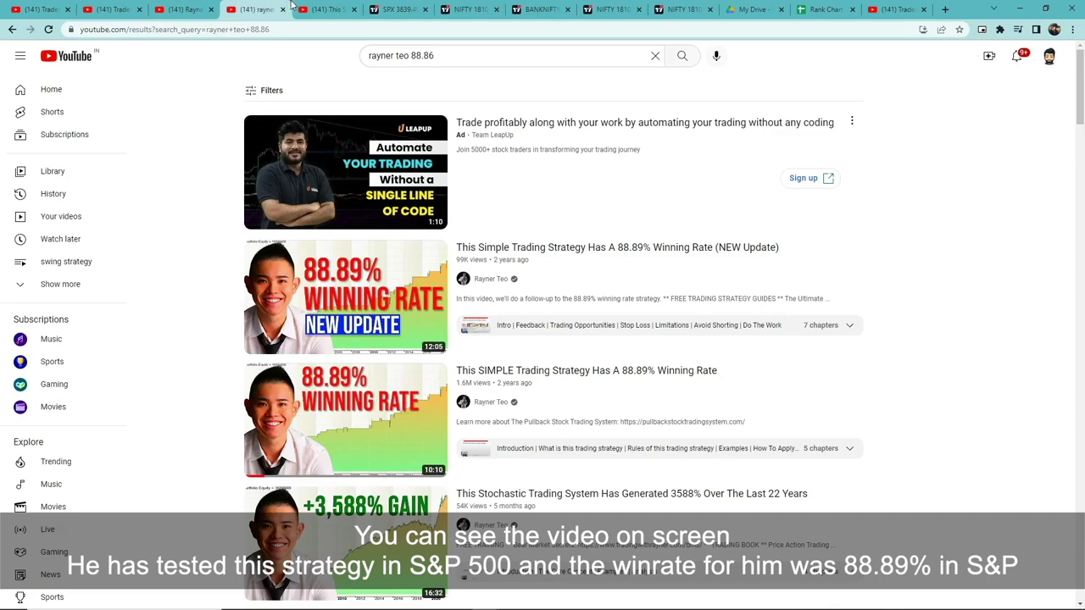
left_click(326, 8)
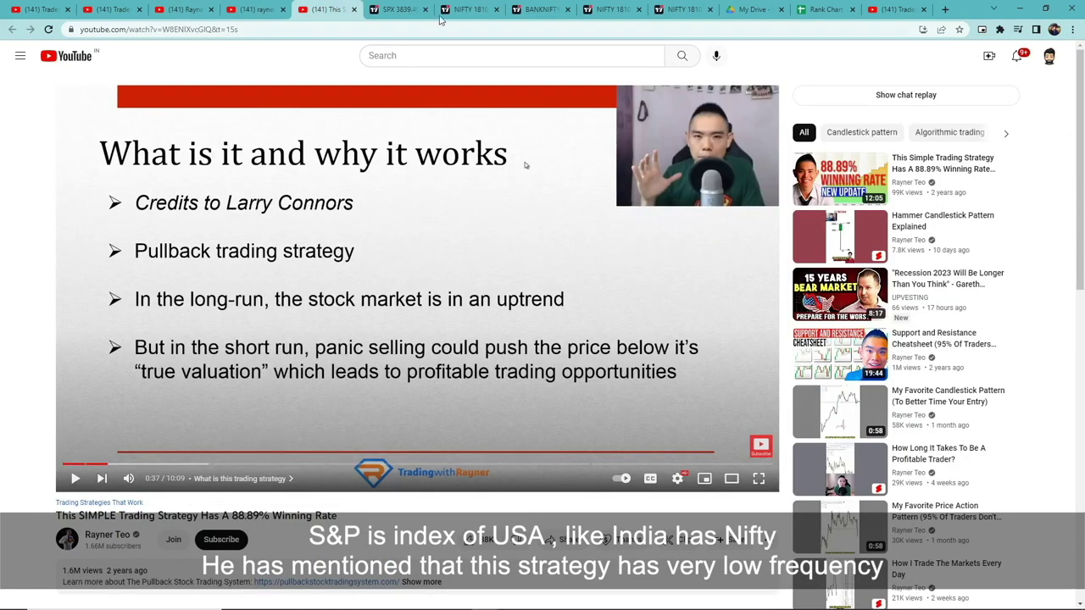
left_click(397, 9)
scroll(649, 146, "up", 5)
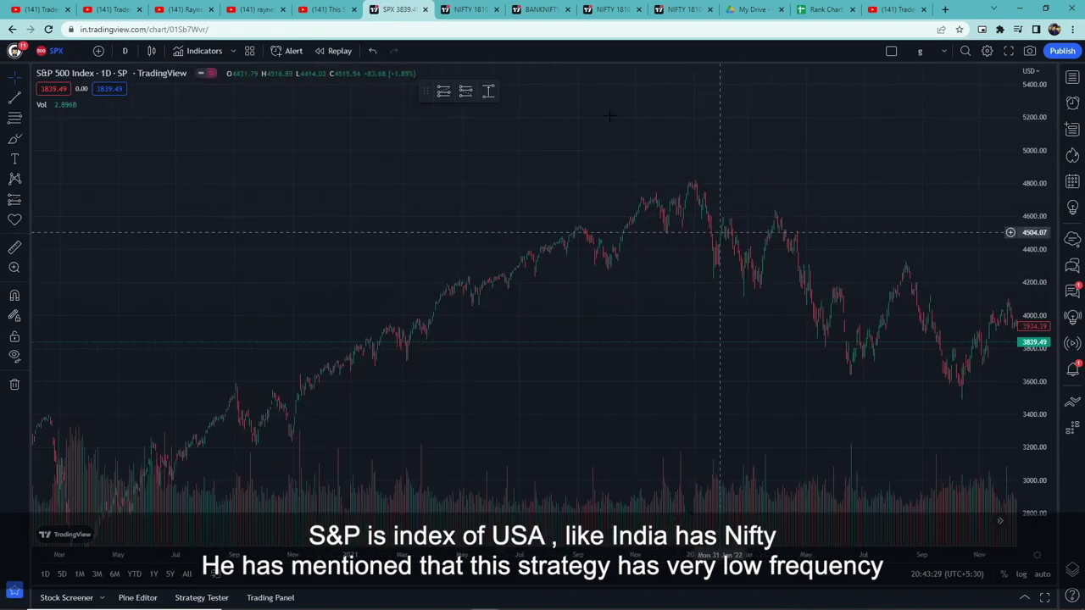
left_click(469, 9)
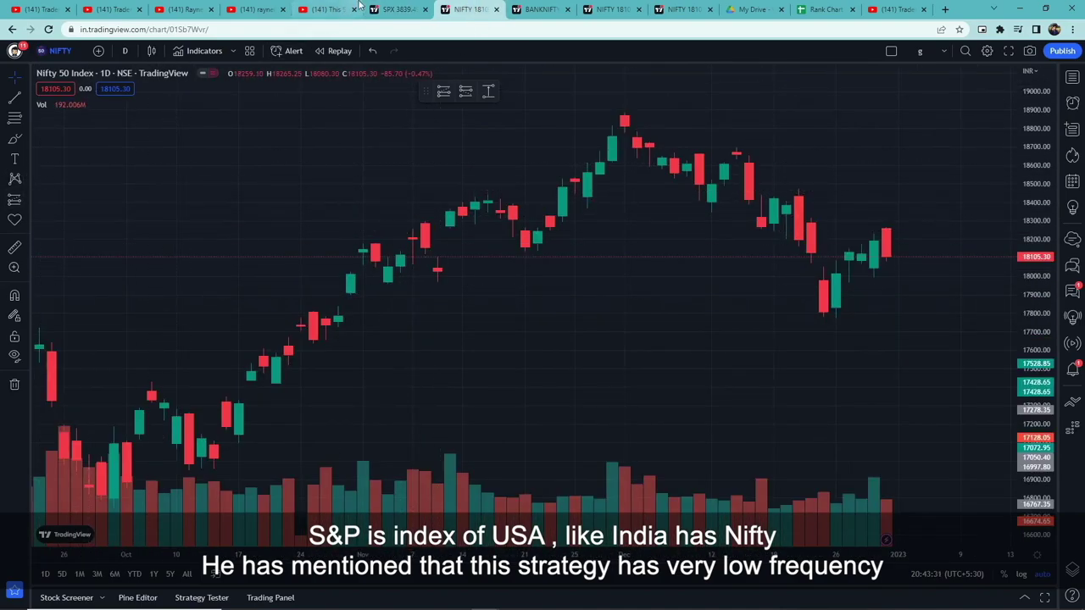
left_click(391, 9)
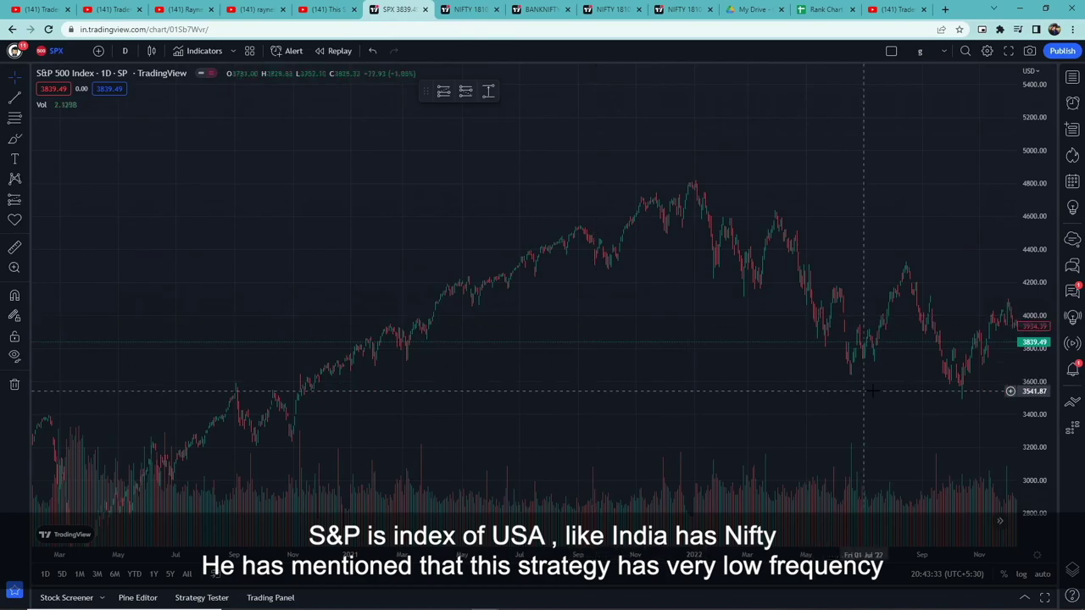
scroll(871, 391, "up", 5)
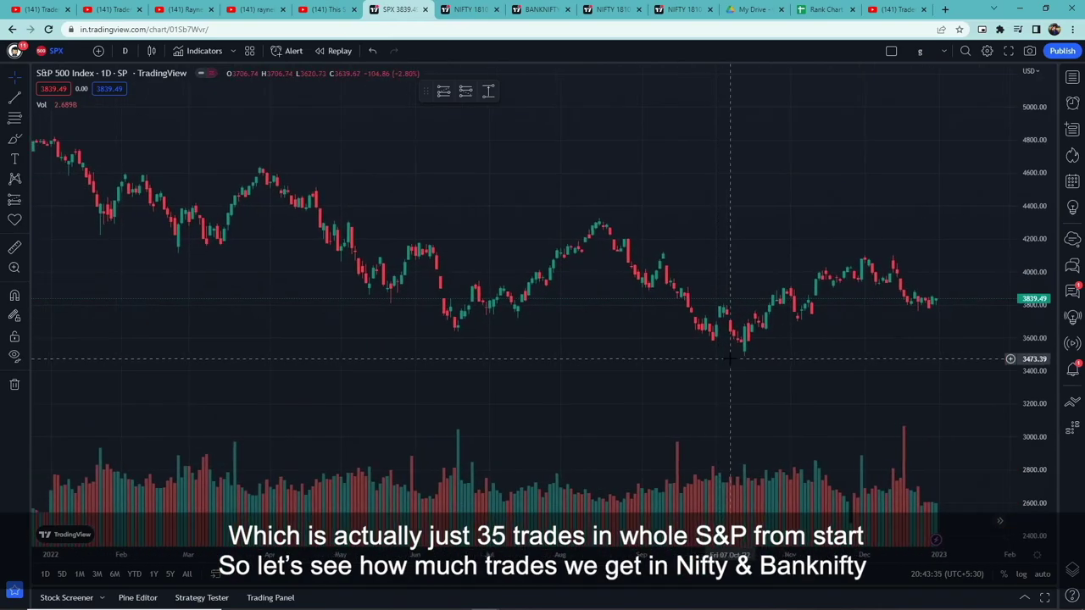
scroll(730, 359, "down", 5)
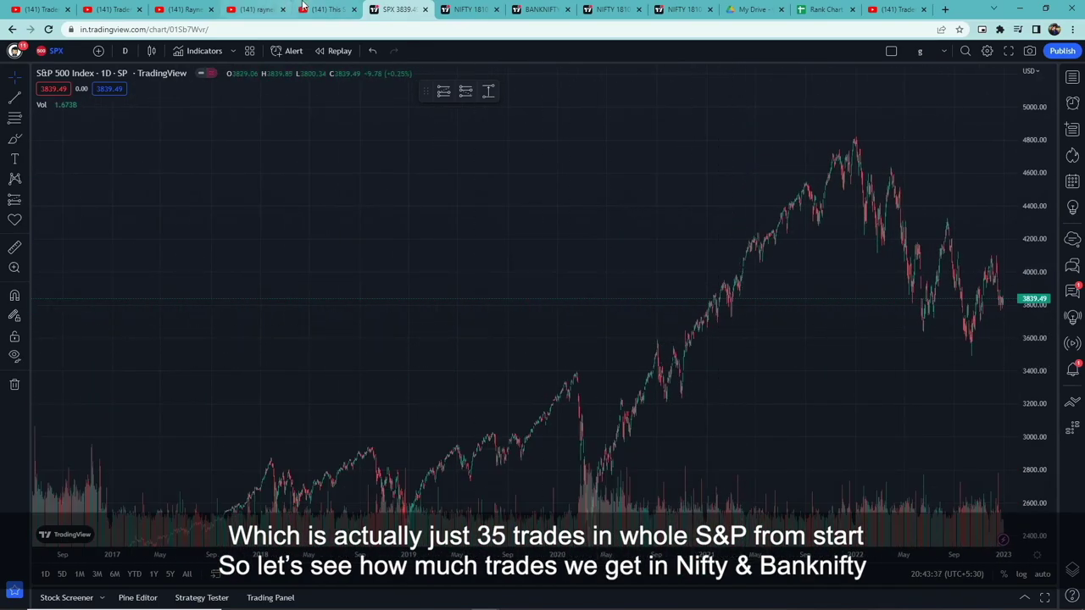
left_click(323, 8)
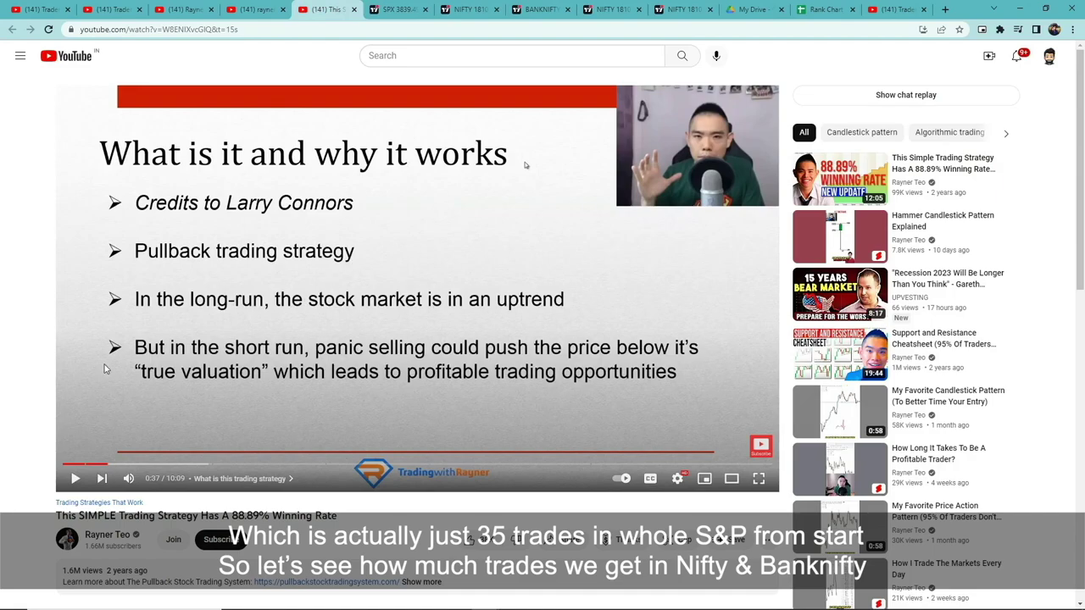
left_click(397, 8)
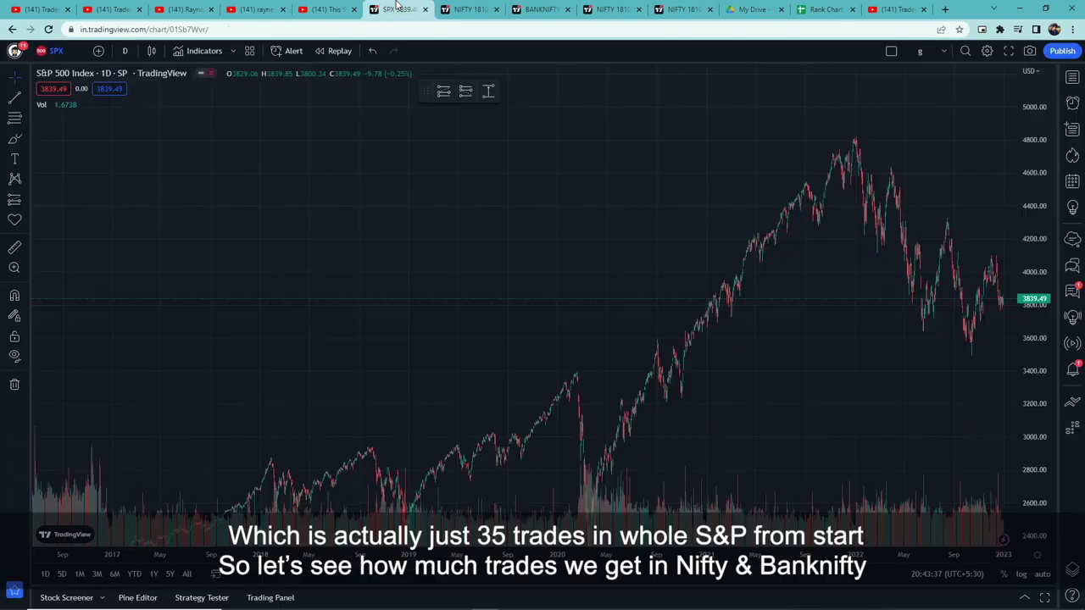
Step: Open the Nifty 50 index chart and set its timeframe to 1 day
left_click(469, 8)
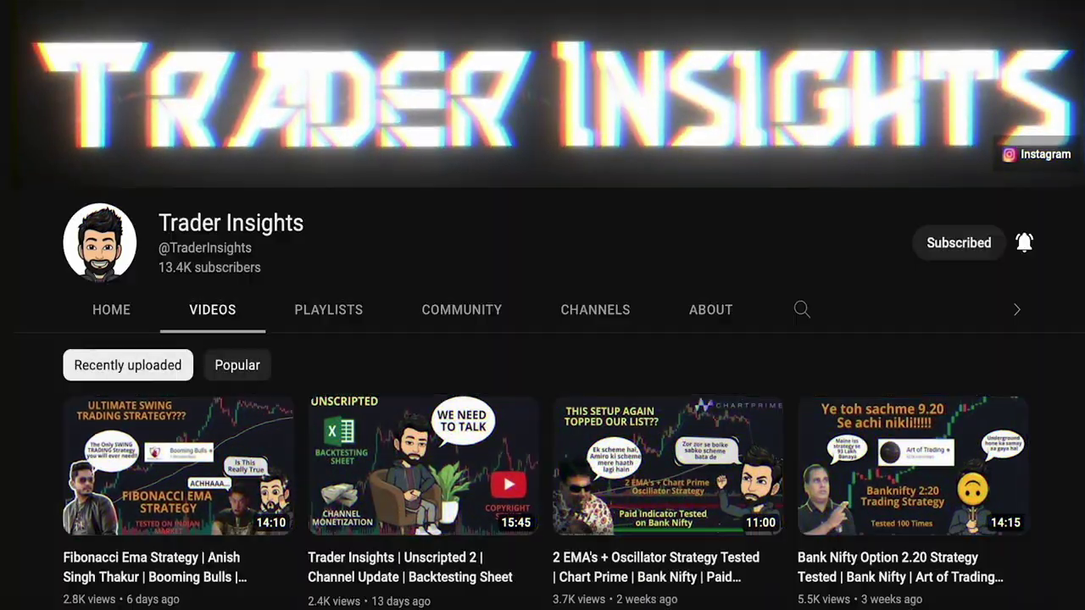
scroll(542, 339, "down", 10)
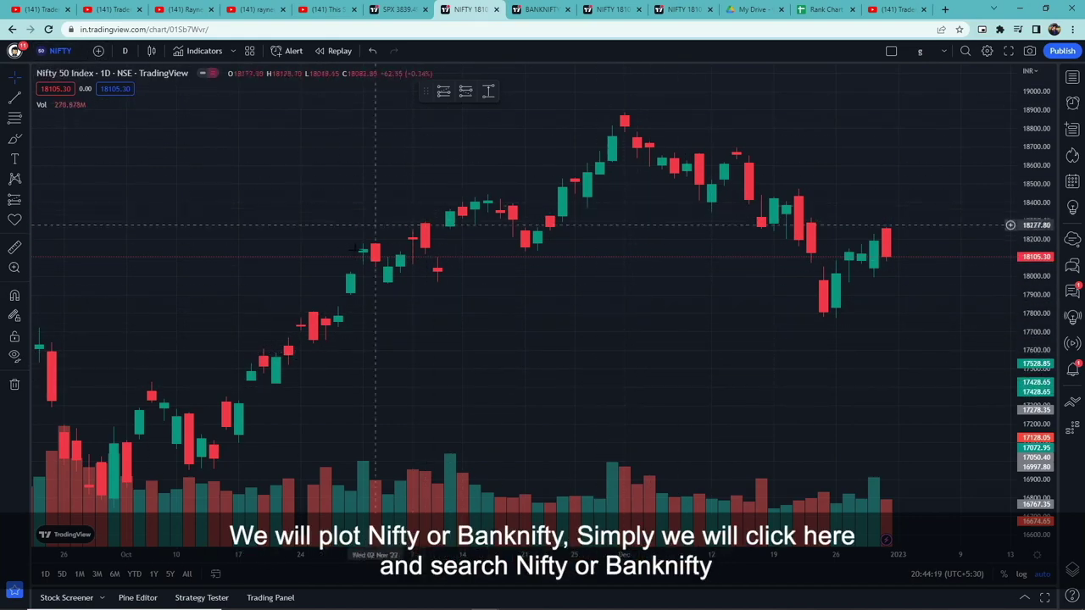
left_click(61, 53)
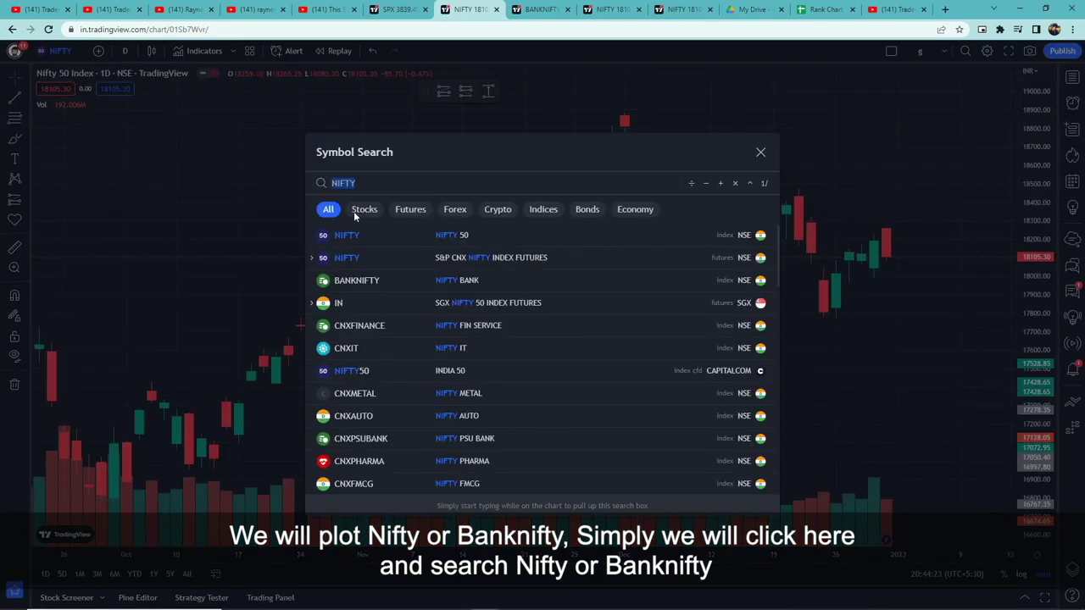
left_click(269, 230)
left_click(125, 51)
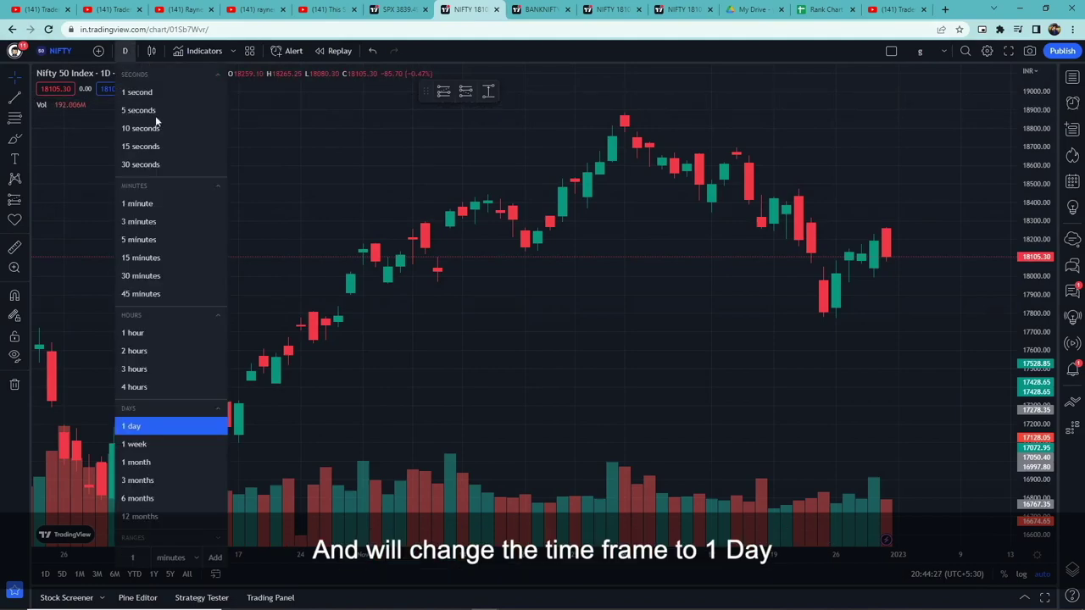
left_click(147, 428)
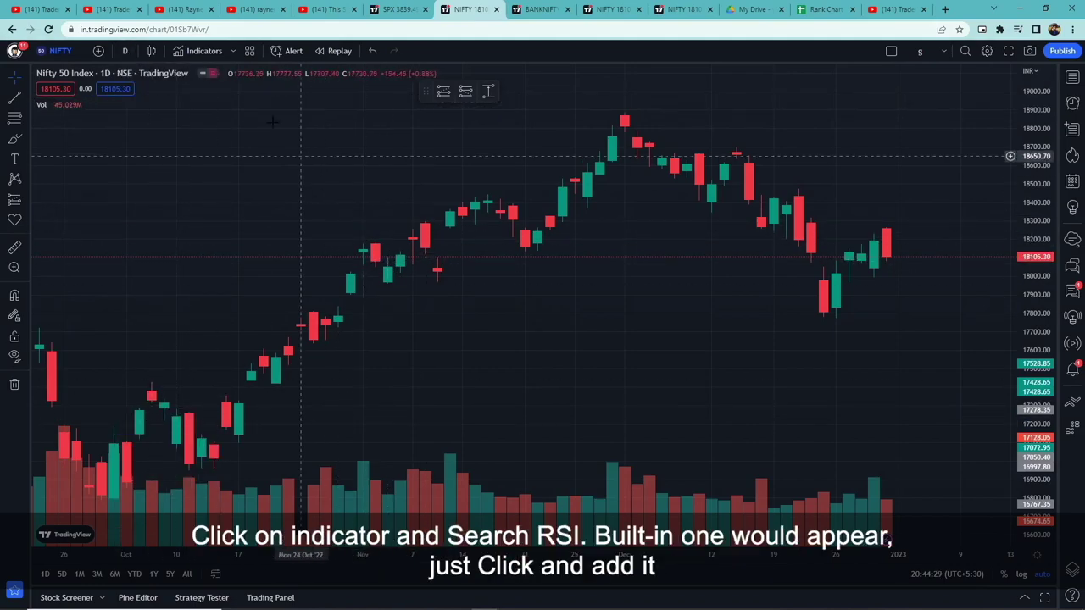
Step: Add the built-in Relative Strength Index indicator to the Nifty 50 chart
left_click(204, 52)
type("rsi")
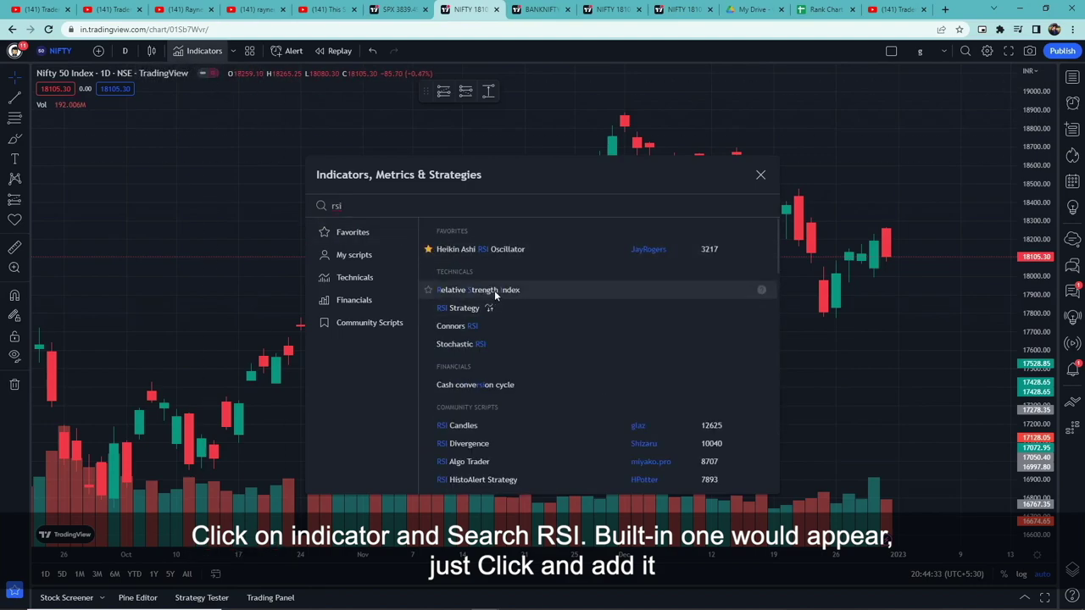
left_click(496, 290)
left_click(761, 175)
Step: Set the RSI length to 10 in the indicator's settings
mouse_move(100, 434)
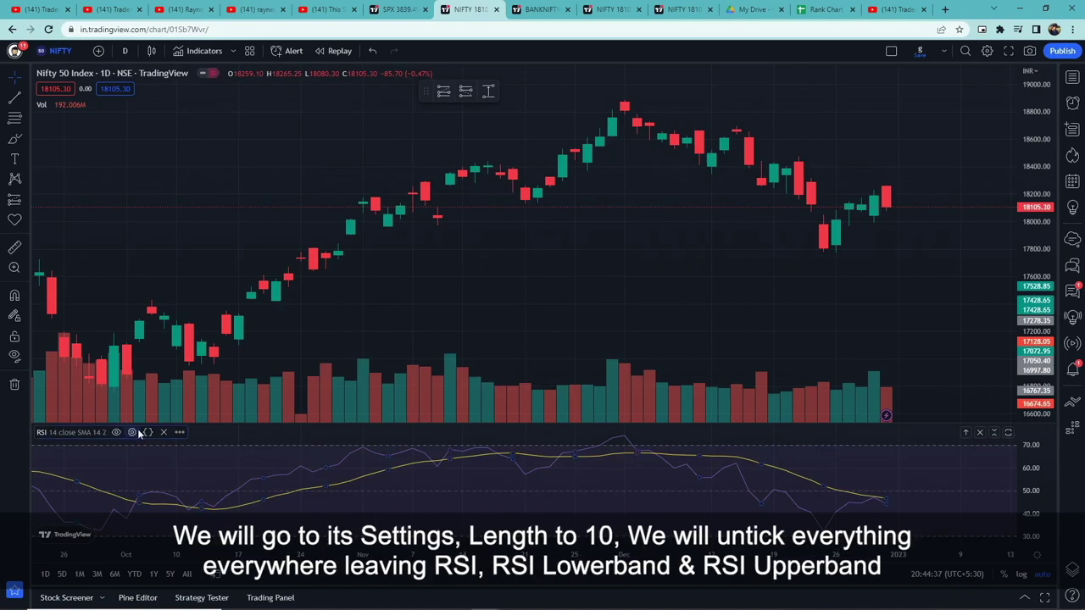
left_click(132, 434)
left_click(443, 131)
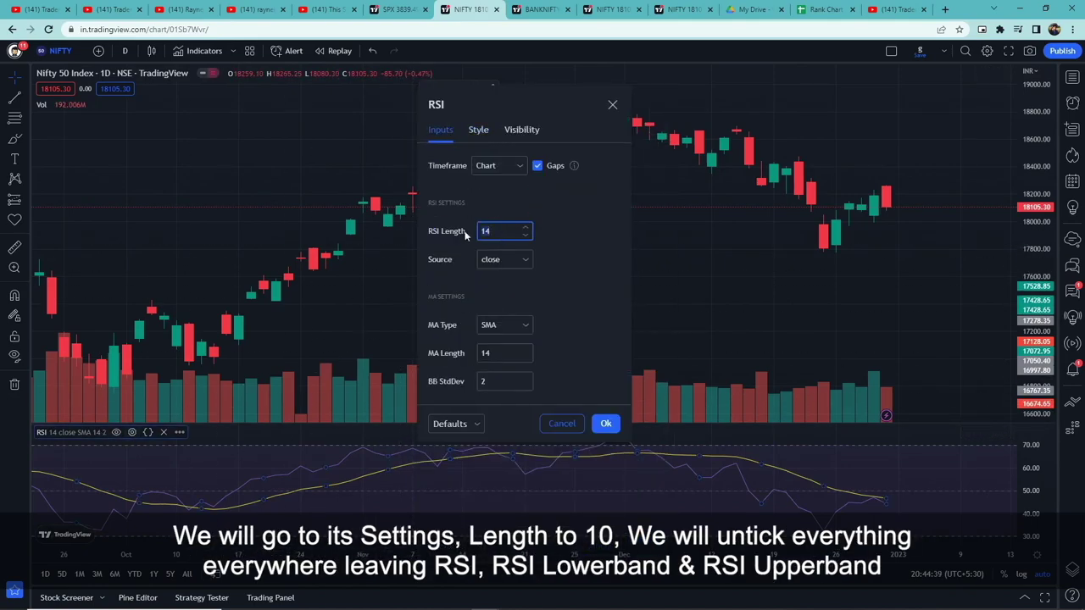
Step: Hide the RSI-based MA, both Bollinger Bands, the RSI Middle Band and both background fills, leaving the RSI line with upper and lower bands
left_click(472, 136)
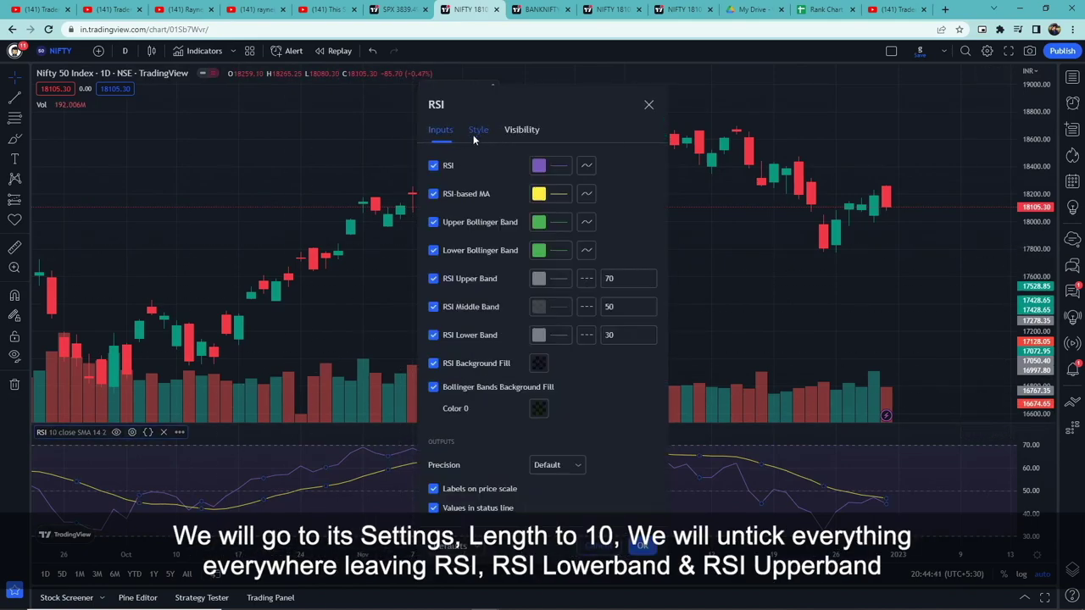
left_click(434, 194)
left_click(454, 255)
left_click(460, 310)
left_click(466, 363)
left_click(466, 389)
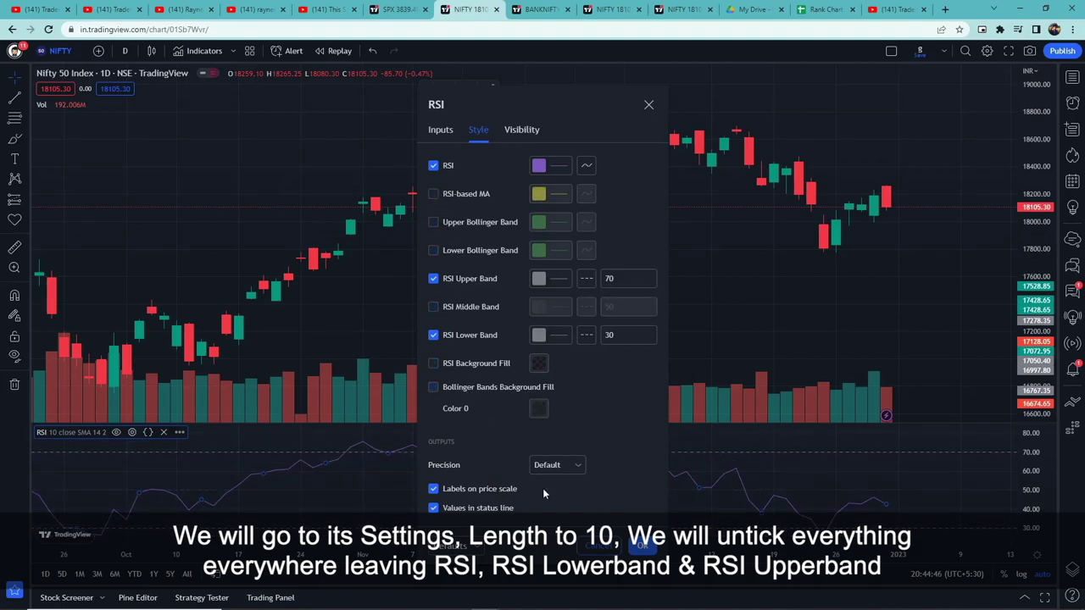
Step: Set the RSI Upper Band to 40 and apply the indicator settings
left_click(629, 278)
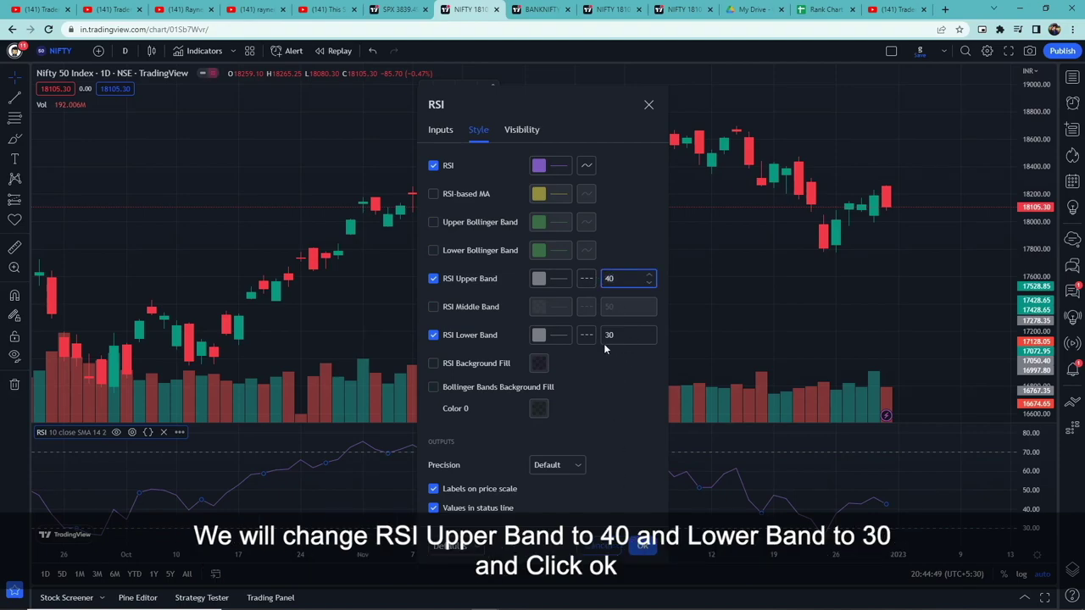
left_click(643, 244)
left_click(644, 547)
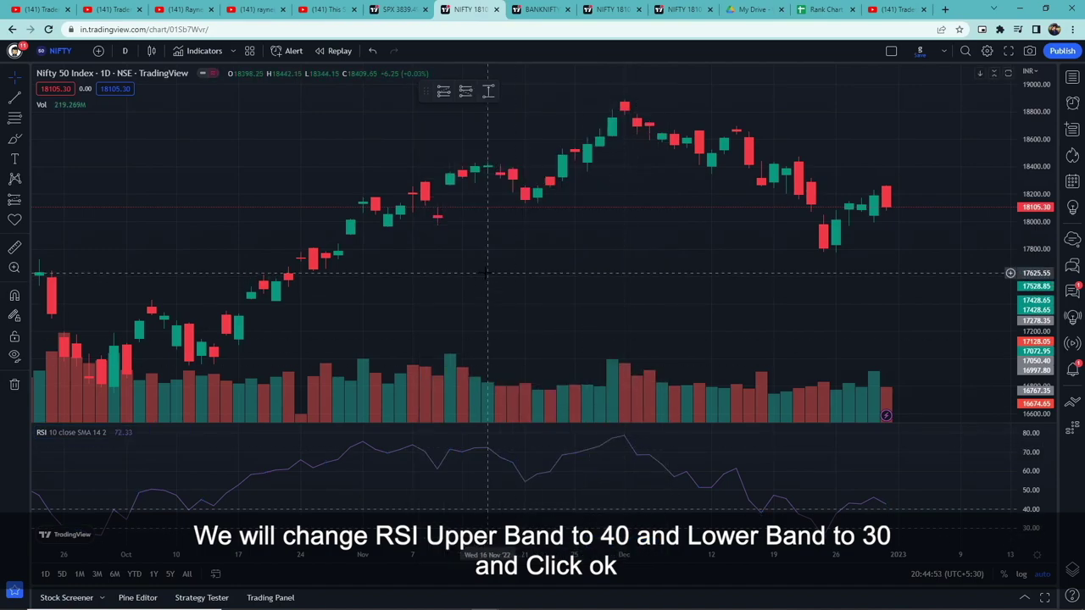
Step: Add the built-in Moving Average indicator to the Nifty 50 chart
left_click(211, 52)
type("m")
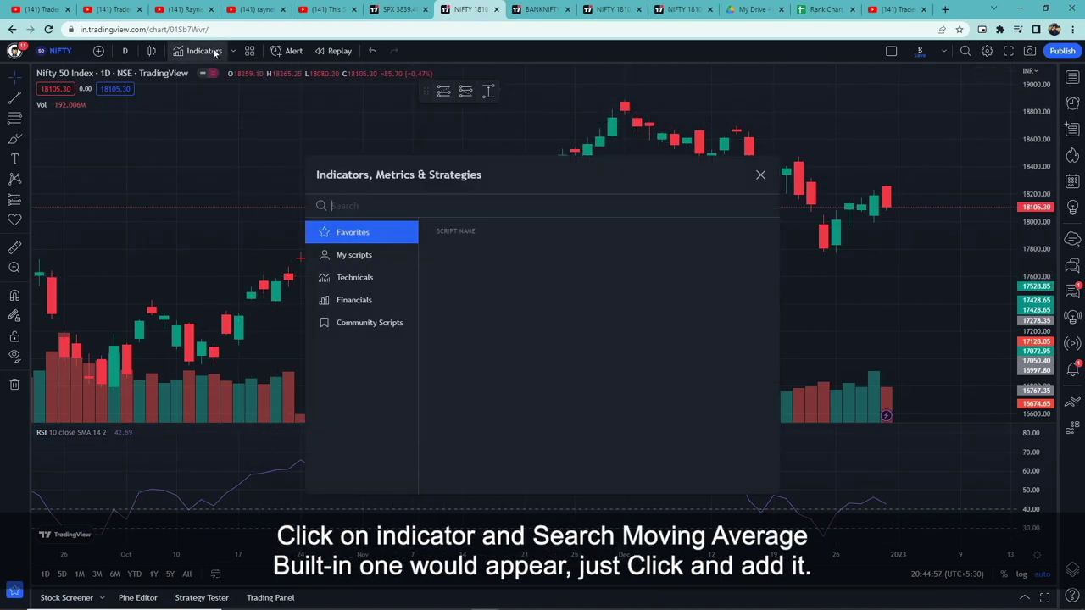
type("oving")
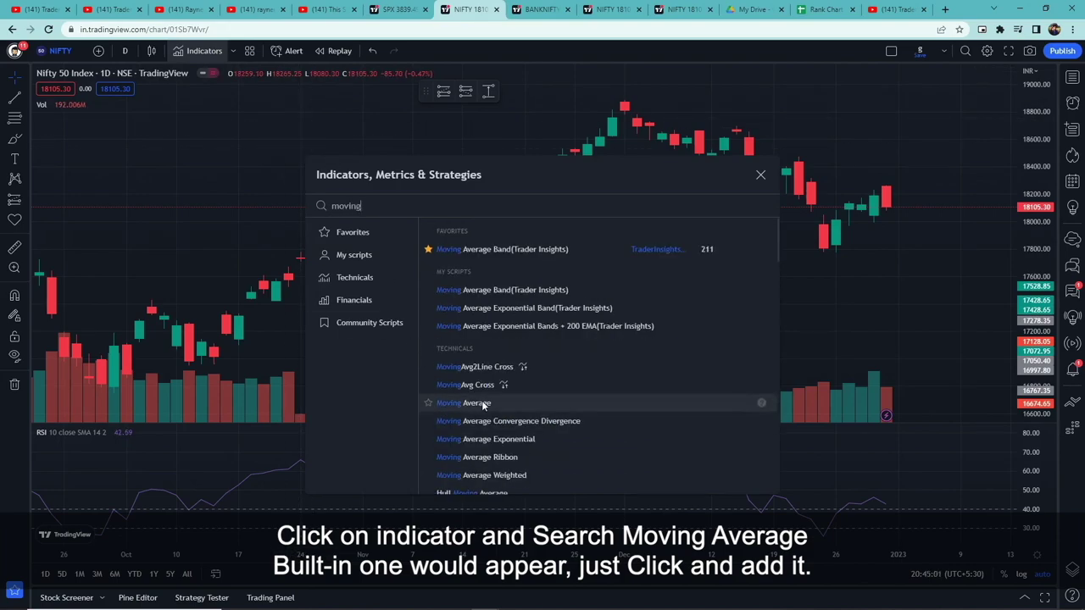
left_click(481, 403)
left_click(760, 177)
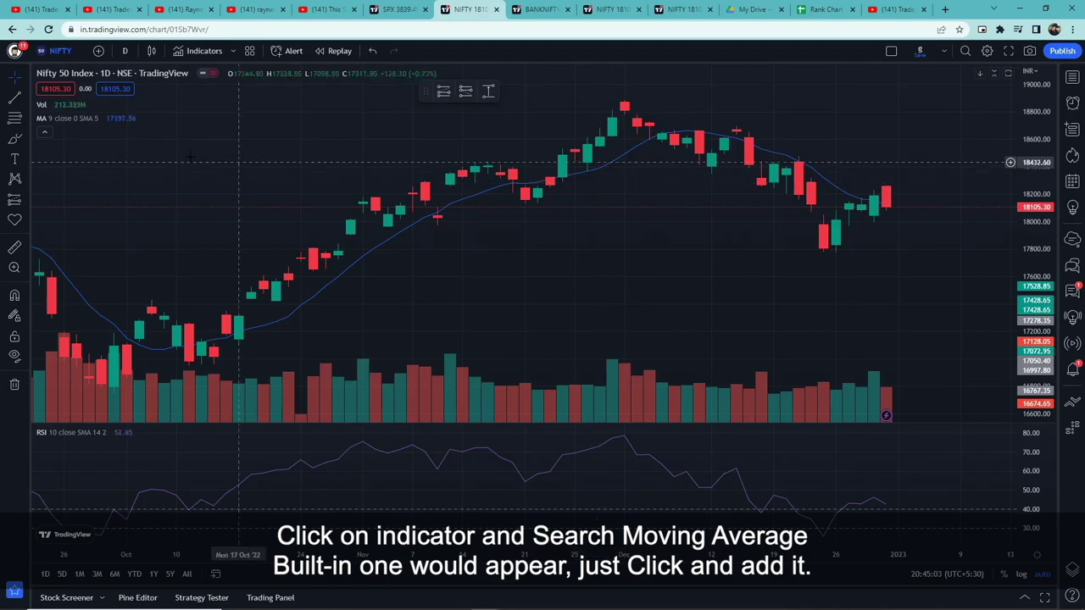
Step: Set the moving average's length to 200, make its line white and one level thicker, and apply the settings
left_click(125, 118)
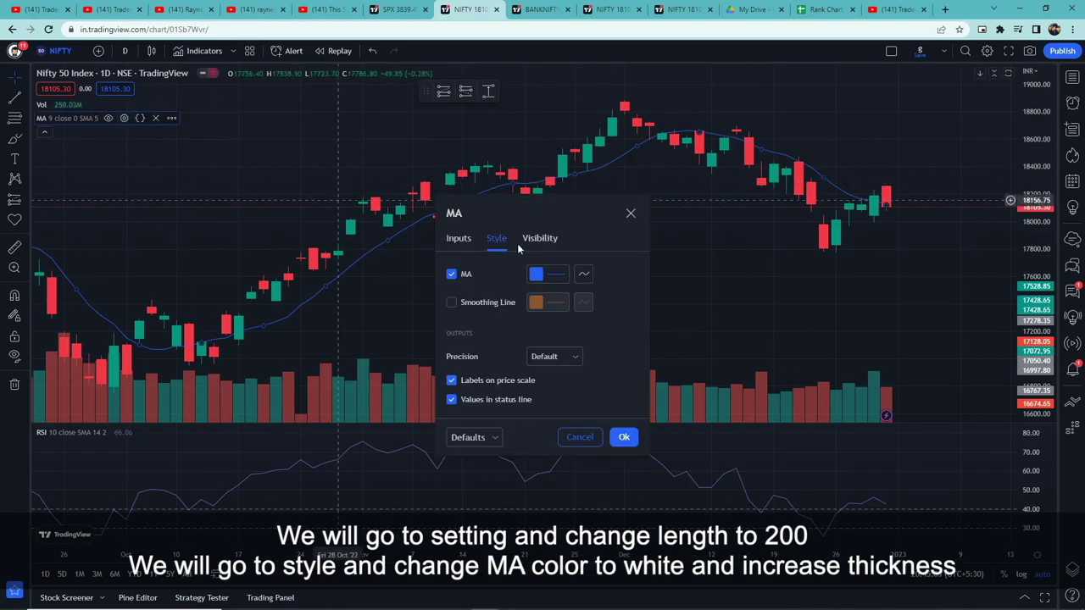
left_click(458, 238)
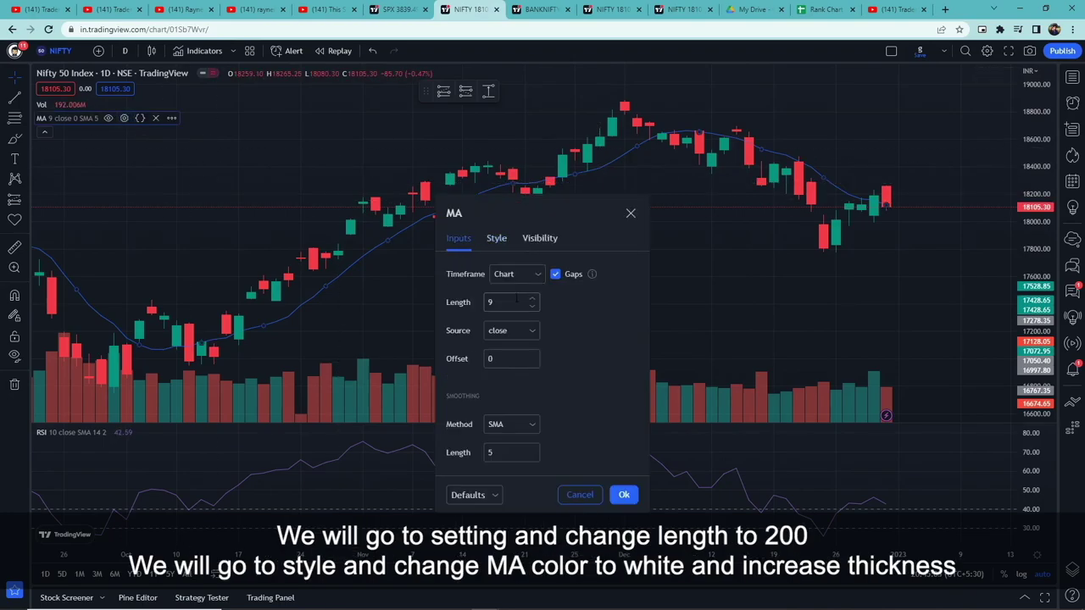
left_click(494, 244)
left_click(551, 275)
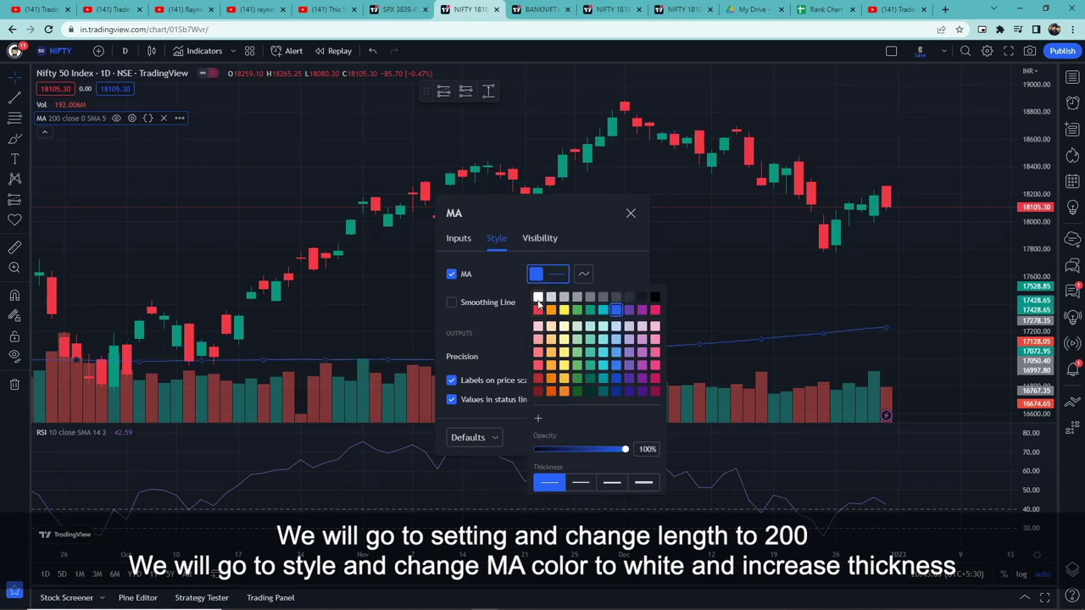
left_click(538, 298)
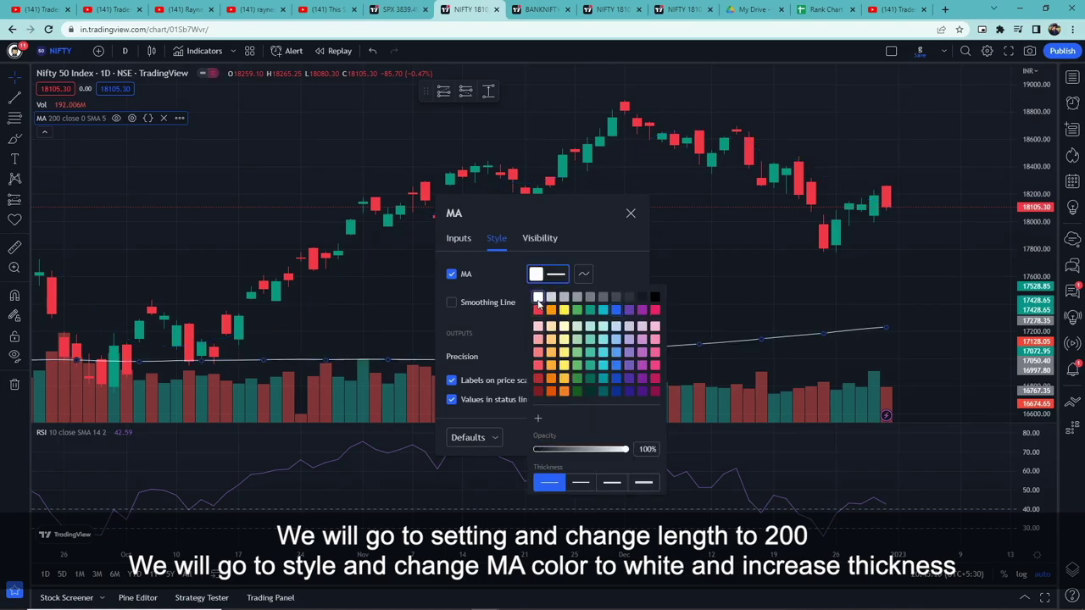
left_click(584, 484)
left_click(612, 269)
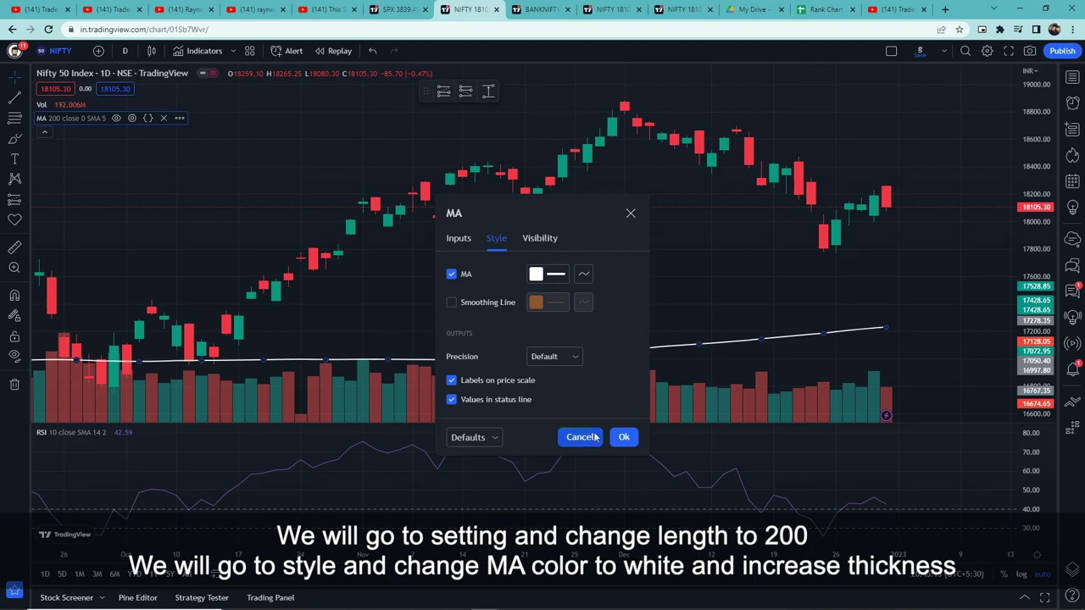
left_click(624, 437)
left_click(674, 274)
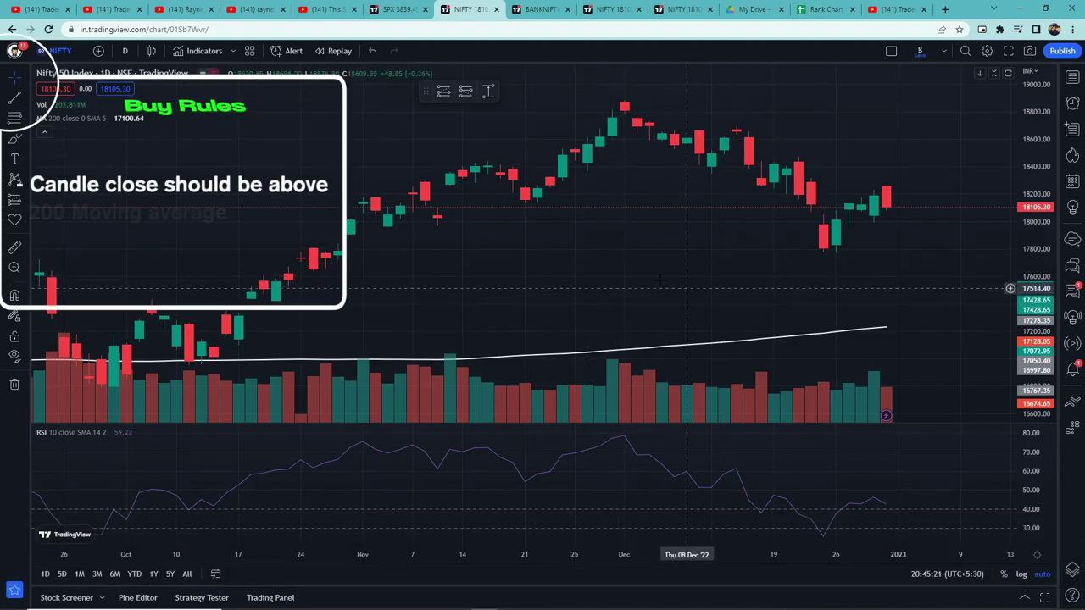
Step: On the Bank Nifty chart, place a long position at the open of the 22 Jan '08 candle
left_click(560, 7)
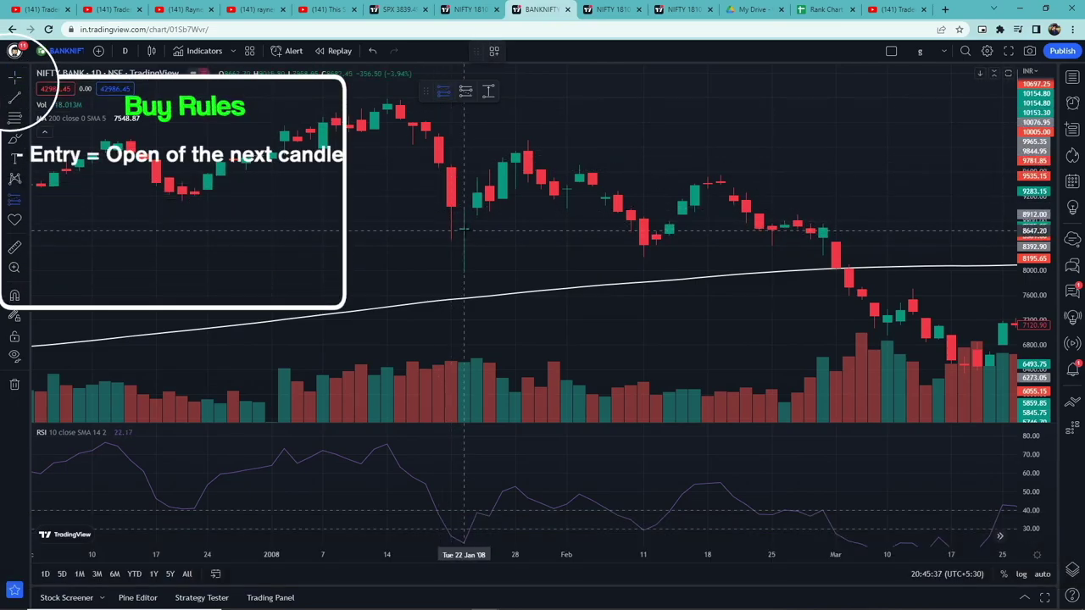
left_click(465, 229)
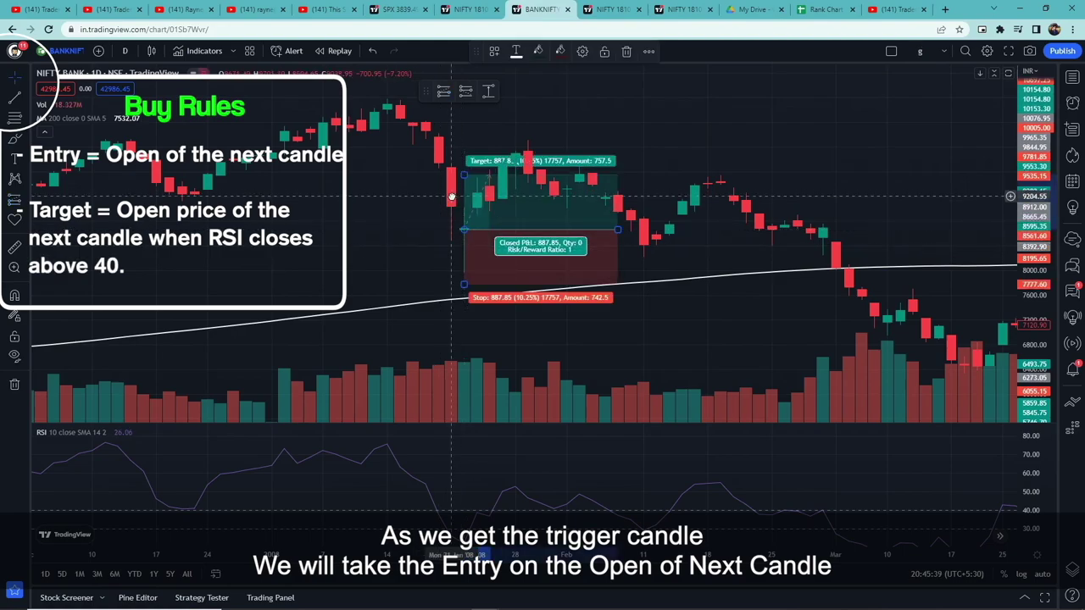
left_click(467, 230)
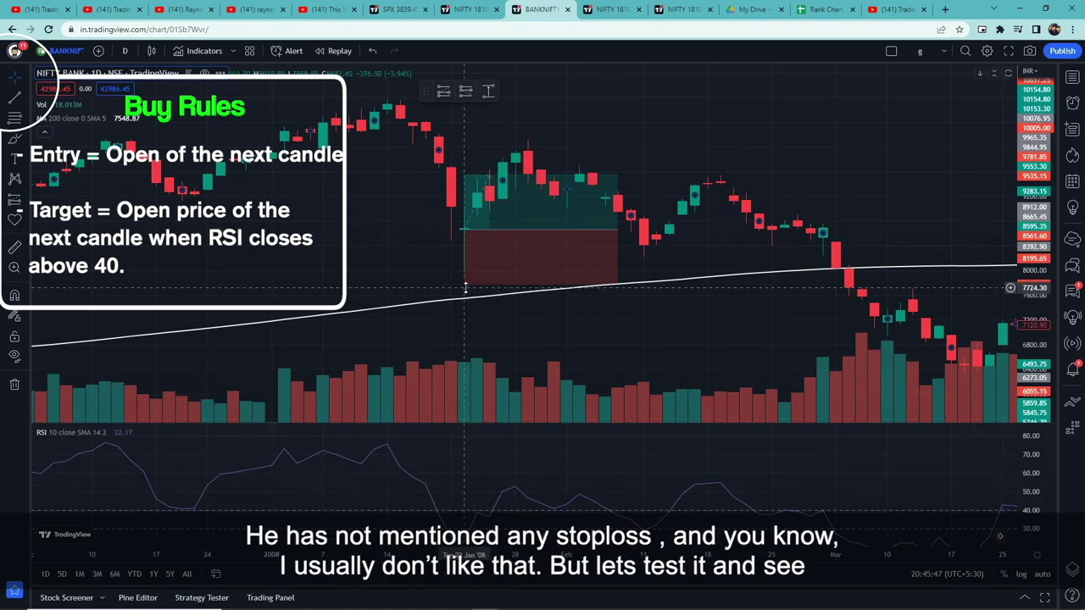
Step: Set the January long position's stop to about 886 points and target to about 1087 points, ending it at the 28 Jan '08 candle
mouse_move(475, 284)
left_mouse_down()
mouse_move(475, 273)
mouse_move(474, 291)
mouse_move(490, 287)
left_mouse_up()
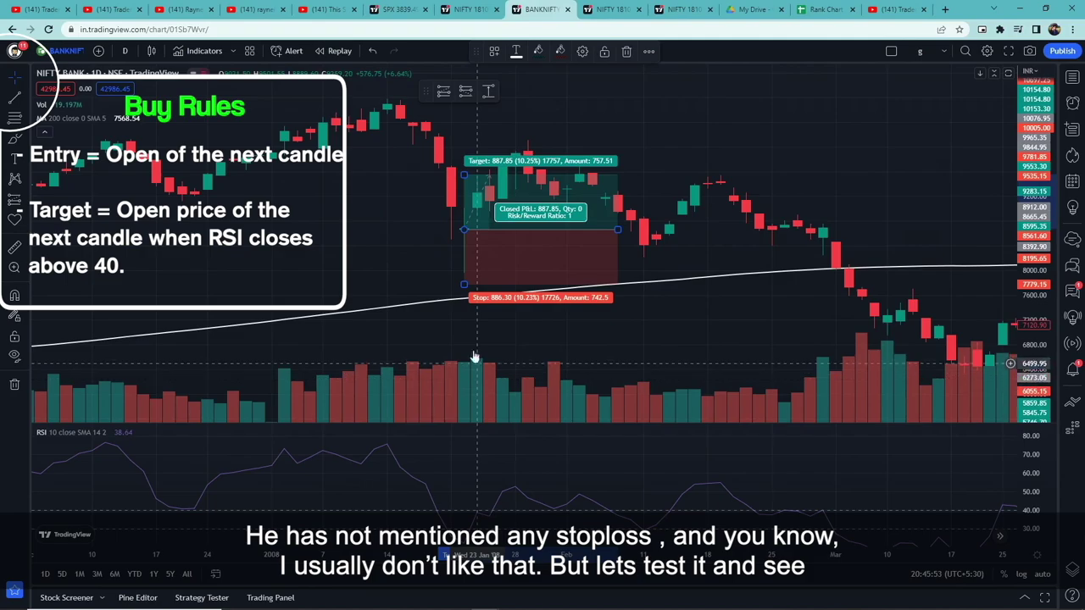
left_click(530, 316)
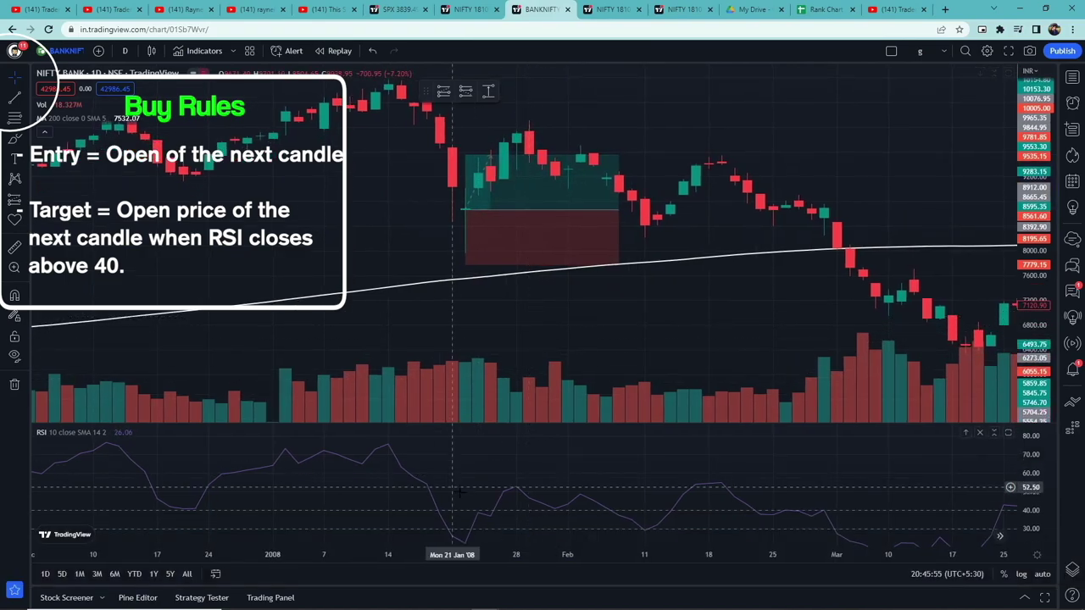
left_click(474, 255)
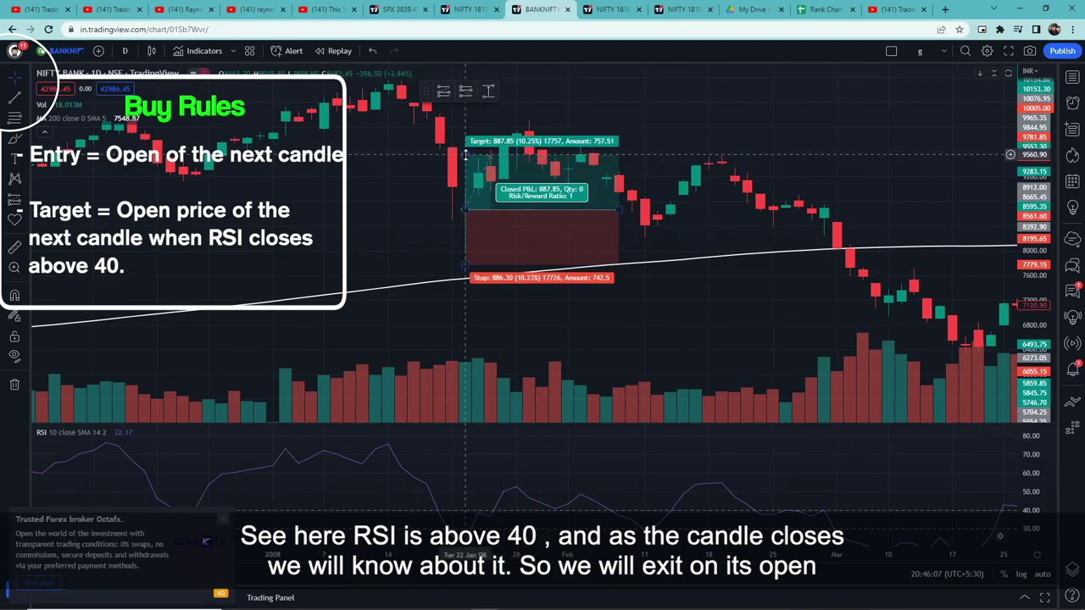
mouse_move(464, 155)
left_mouse_down()
mouse_move(461, 132)
mouse_move(464, 142)
left_mouse_up()
left_click_drag(619, 209, 516, 210)
left_click(581, 248)
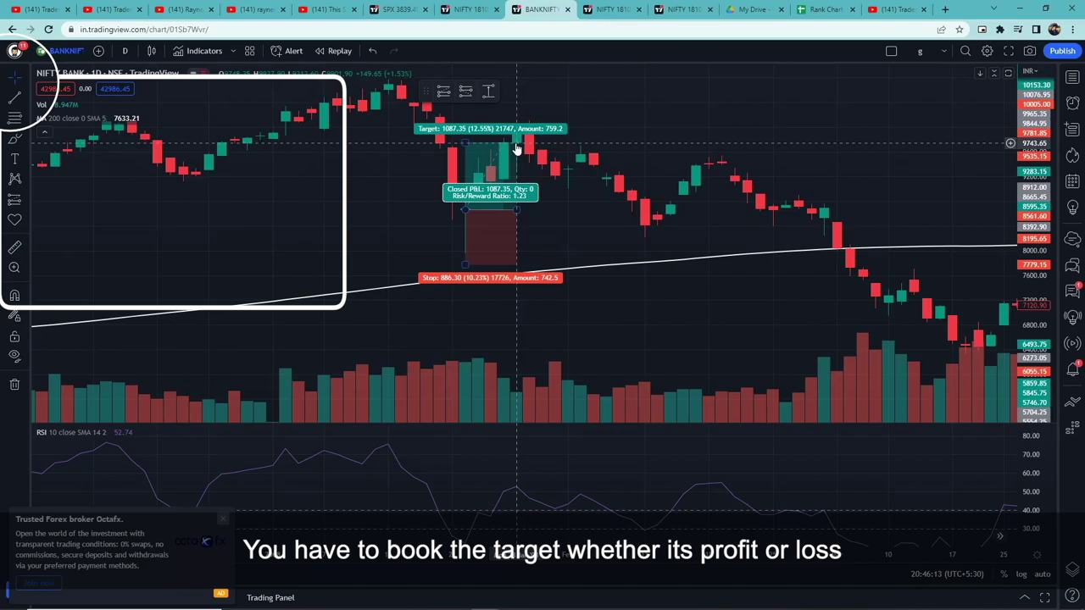
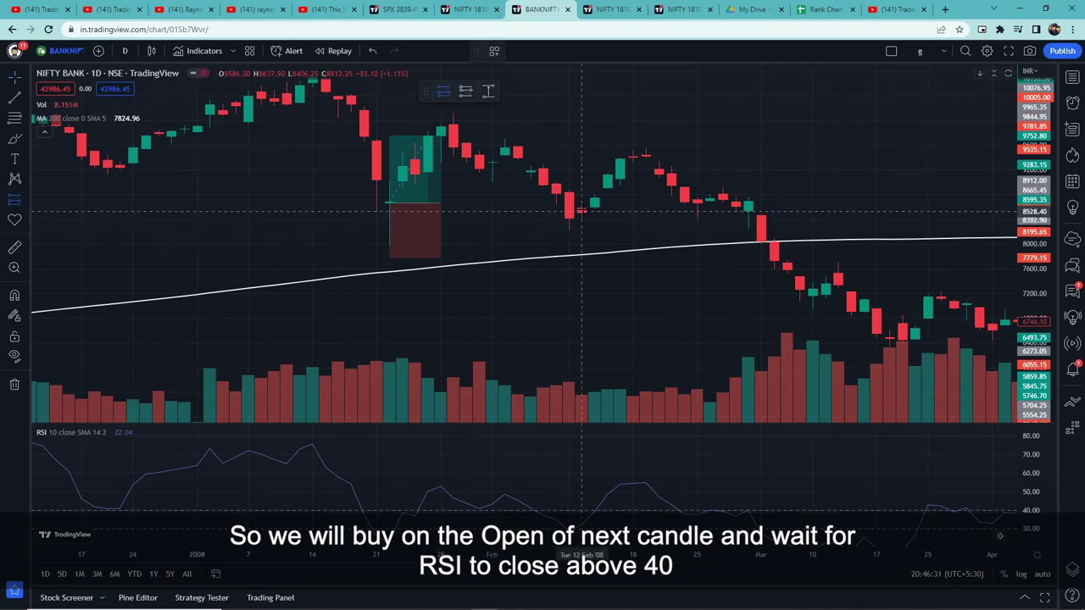
Step: Place a long position at the 12 Feb '08 candle's open, with a target of about 484 points, ending at the 15 Feb candle
left_click(582, 209)
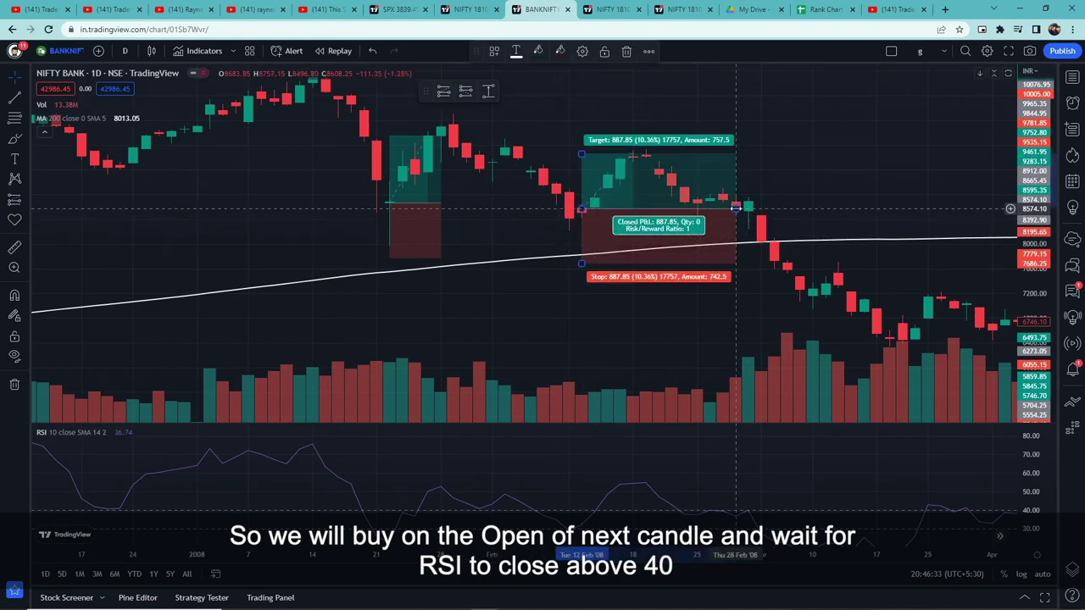
left_click_drag(581, 209, 607, 208)
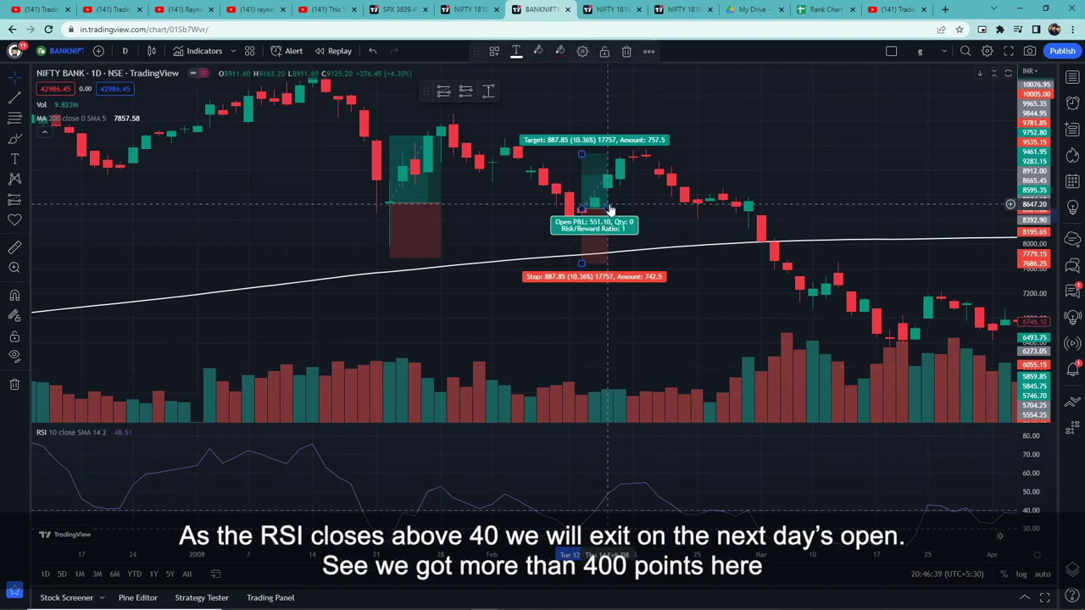
left_click_drag(610, 208, 621, 209)
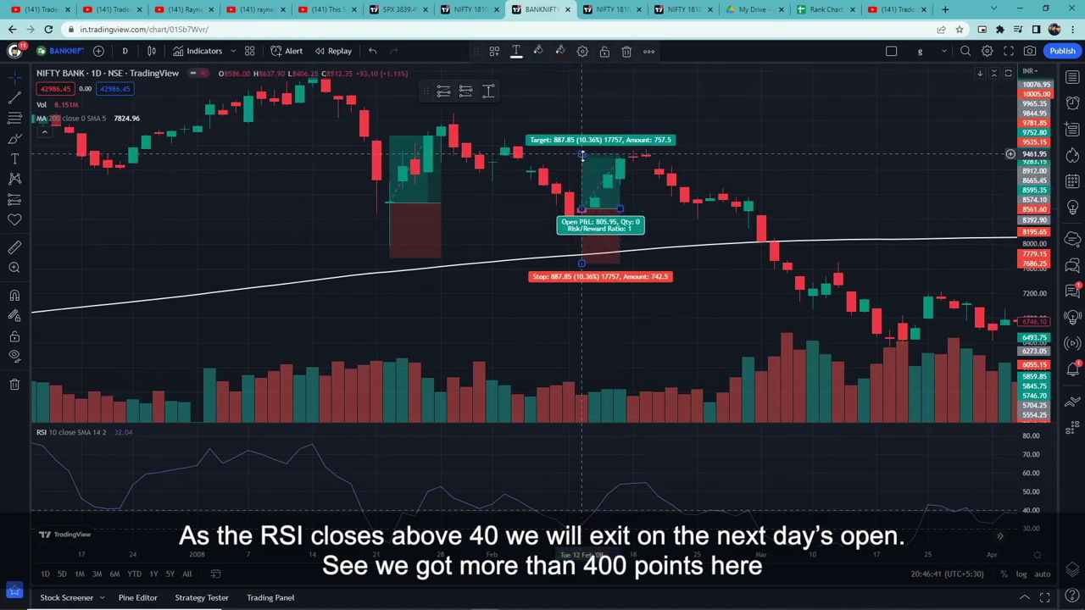
left_click_drag(582, 155, 574, 178)
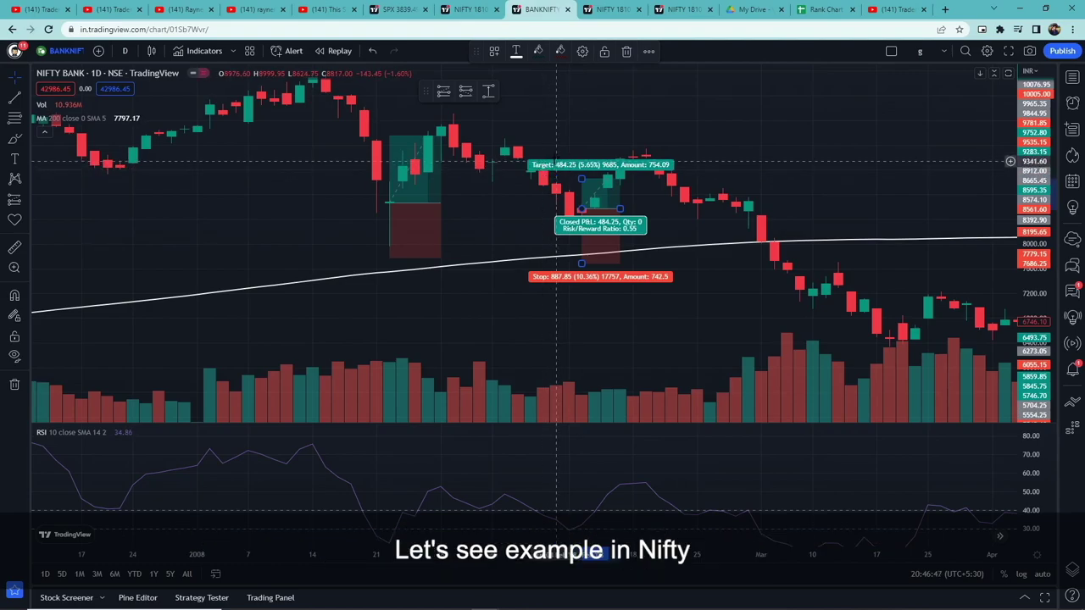
Step: Switch to the 2019 Nifty 50 chart, dismiss the advert, and place a long position at the 23 Jul '19 candle's open
key("ctrl+Tab")
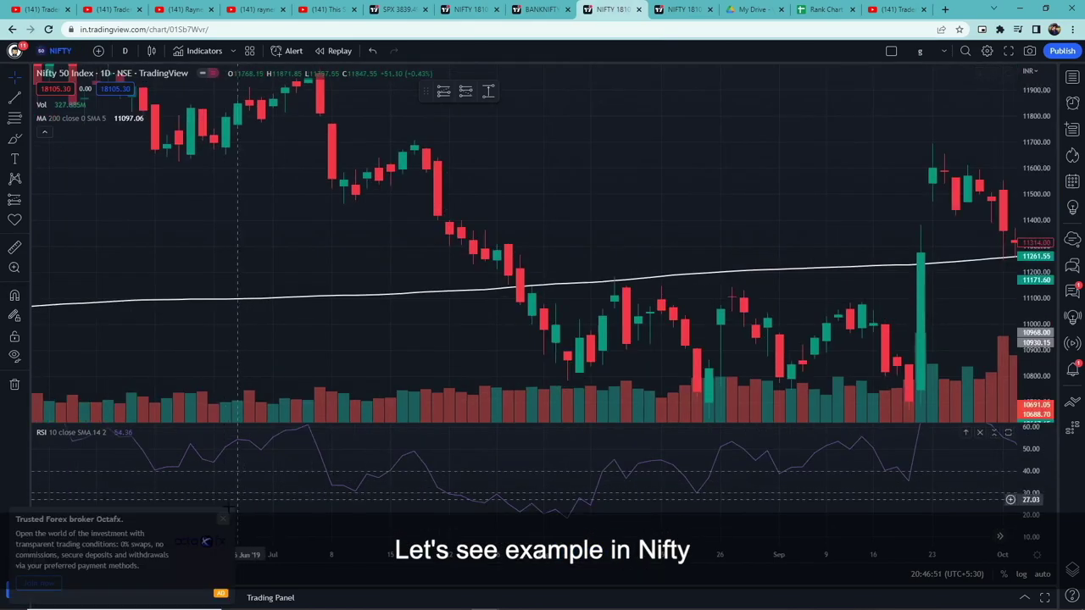
left_click(224, 518)
key("Escape")
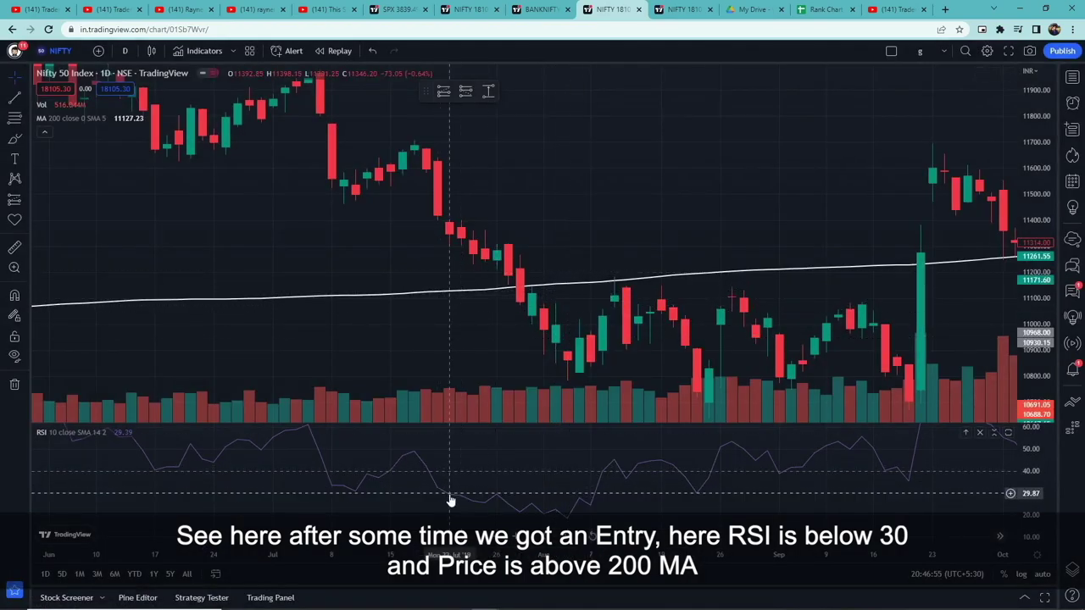
left_click(444, 91)
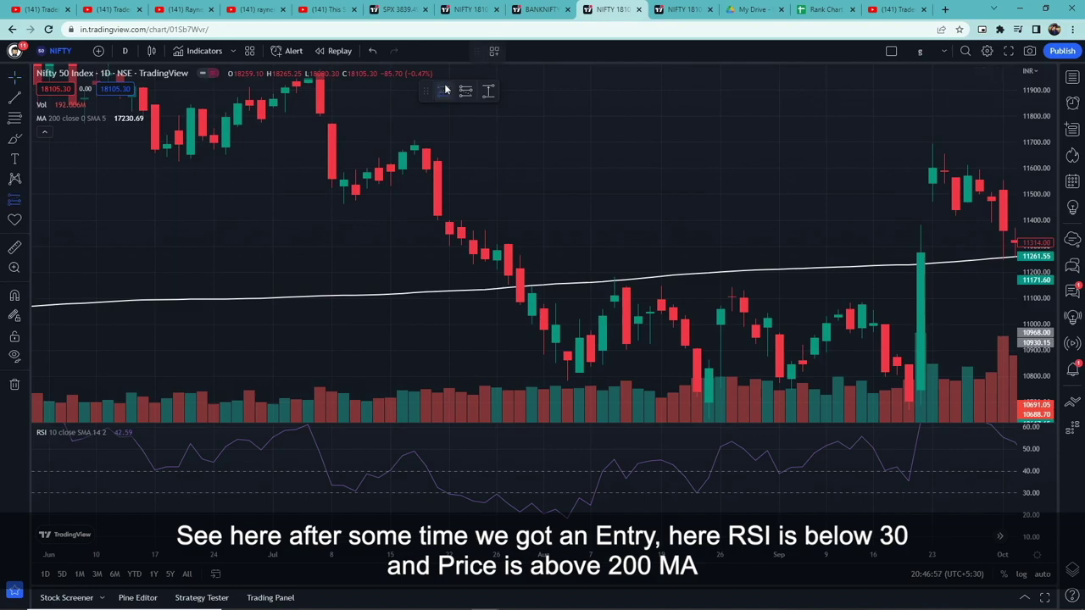
left_click(461, 227)
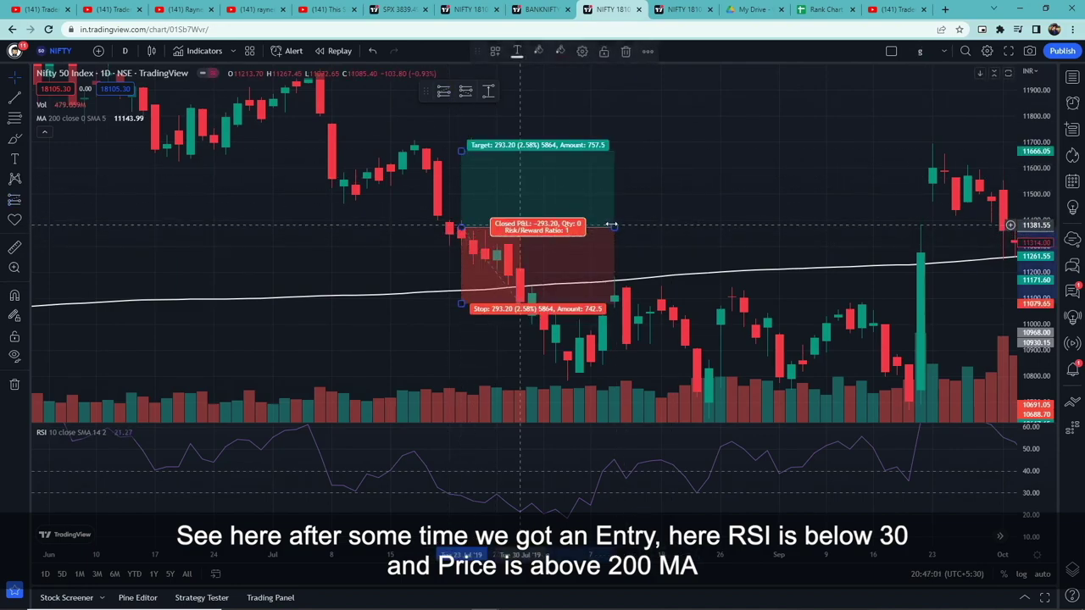
Step: Set the July long position's stop to about 228 points and extend the position to the 13 Aug '19 candle
mouse_move(612, 225)
left_mouse_down()
mouse_move(600, 224)
mouse_move(619, 225)
left_mouse_up()
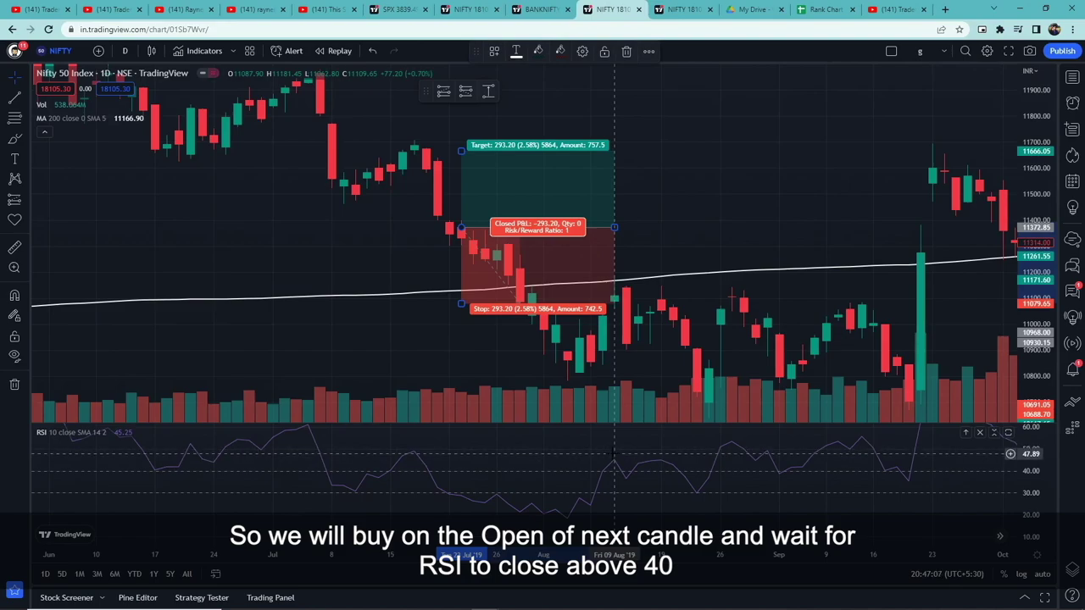
left_click_drag(460, 303, 460, 287)
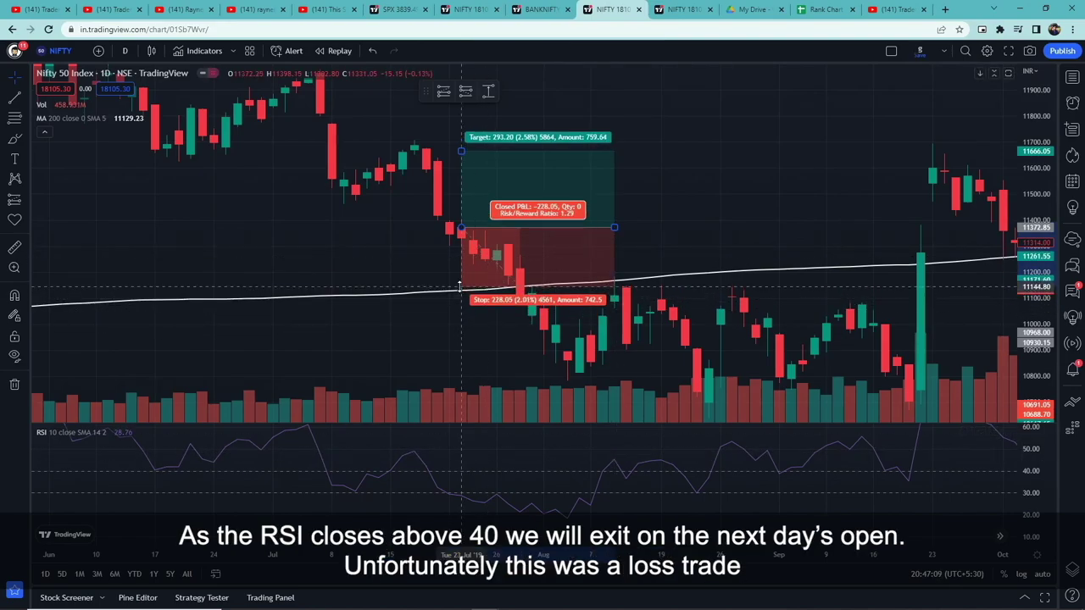
left_click_drag(617, 229, 627, 227)
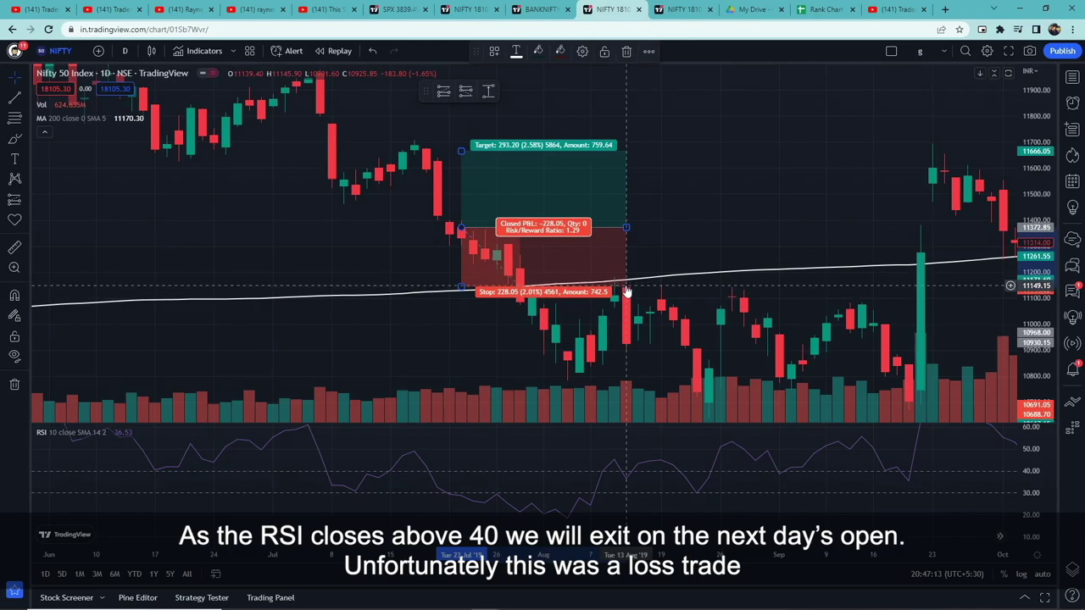
left_click(649, 295)
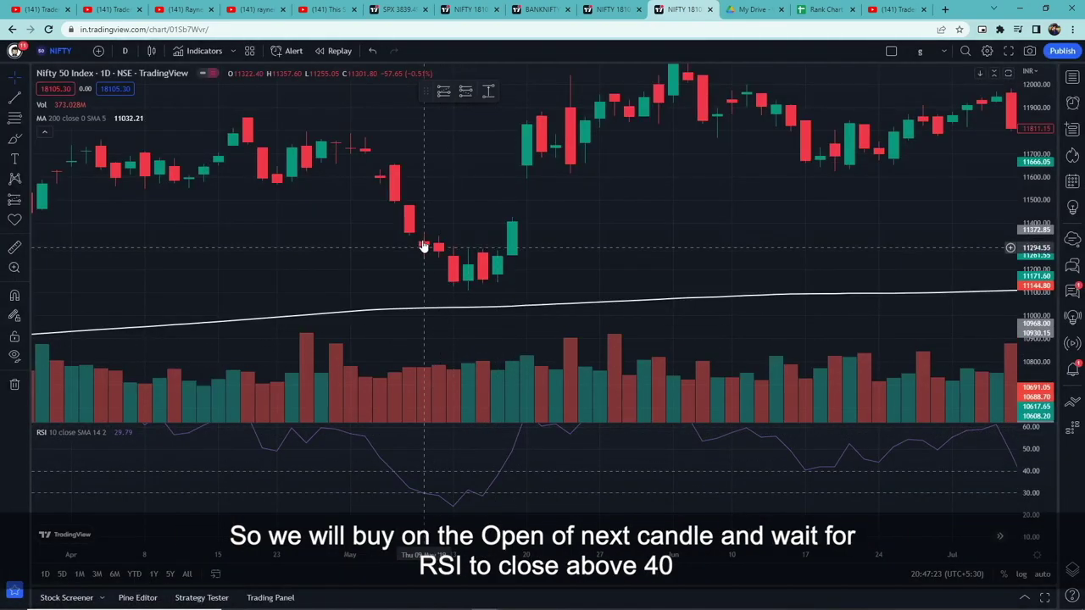
Step: On the other Nifty chart, place a long position at the 10 May '19 open, stop about 242 points, target about 335, ending 20 May
left_click(444, 90)
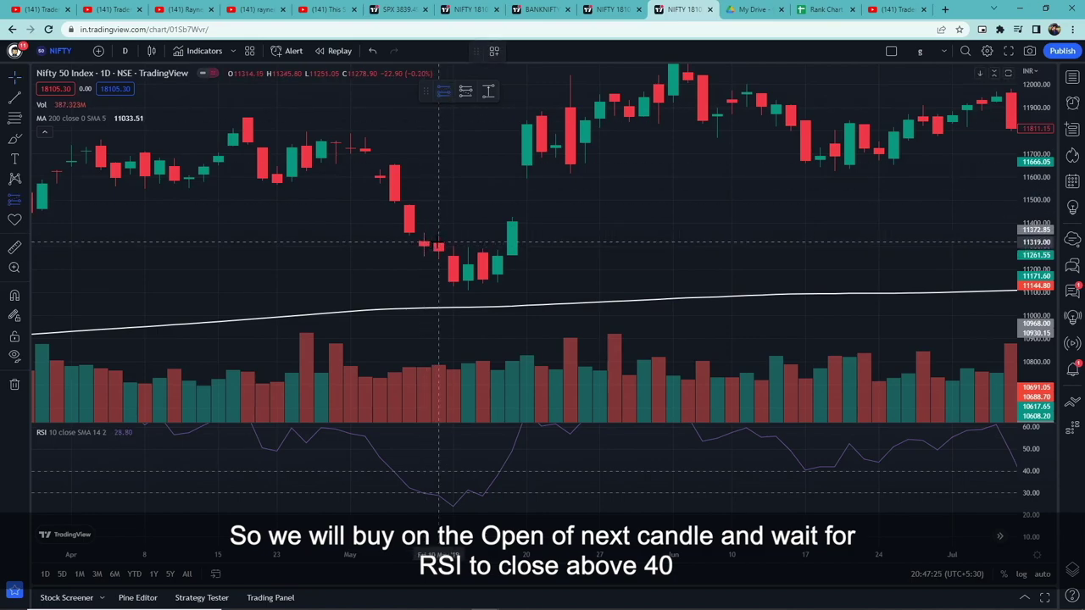
left_click(439, 244)
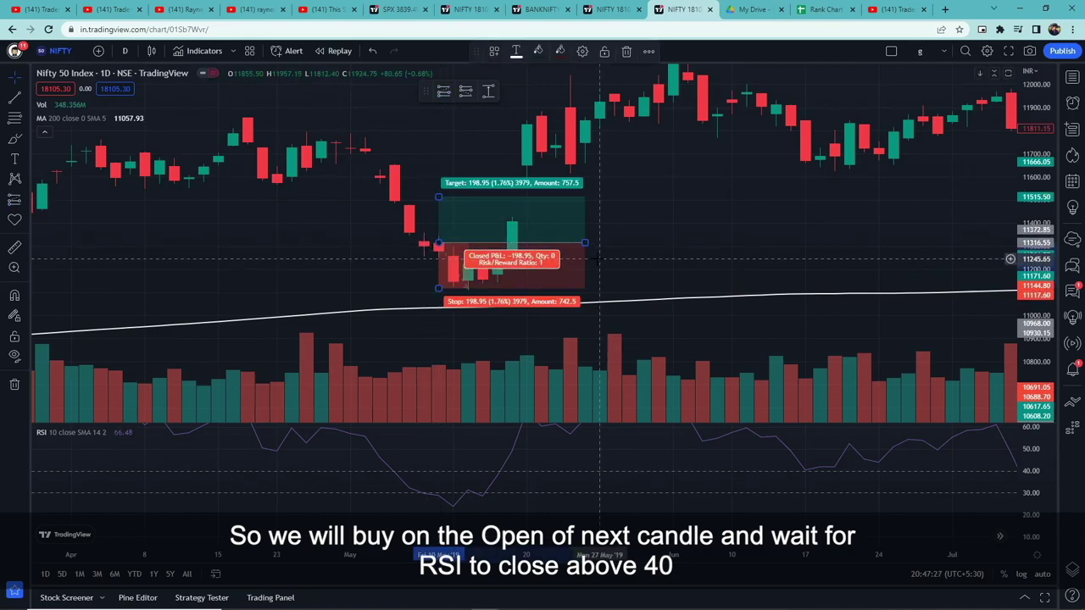
left_click_drag(439, 289, 438, 298)
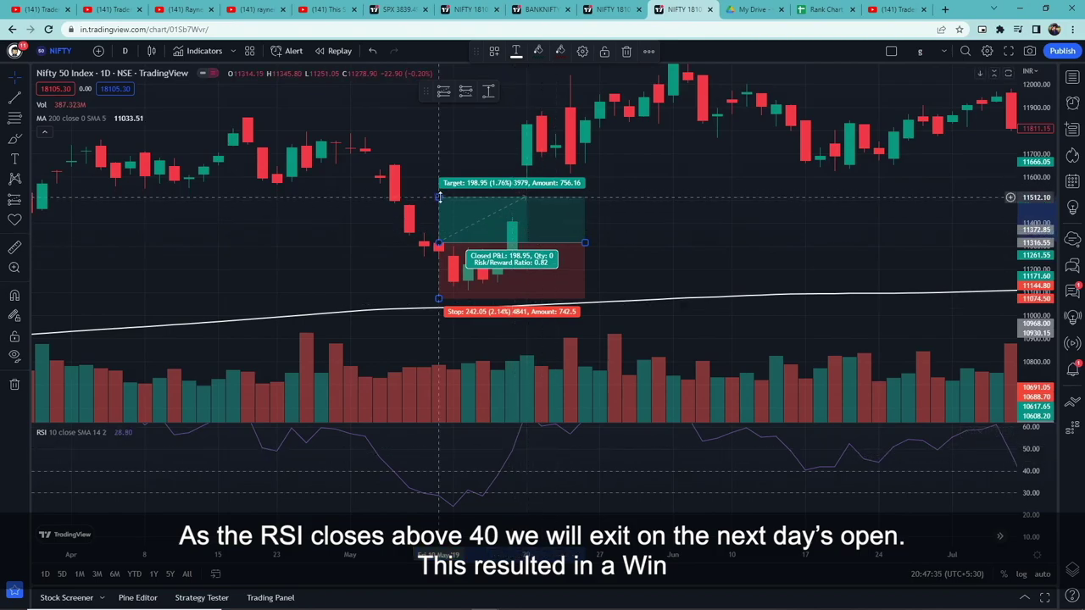
left_click_drag(438, 197, 436, 166)
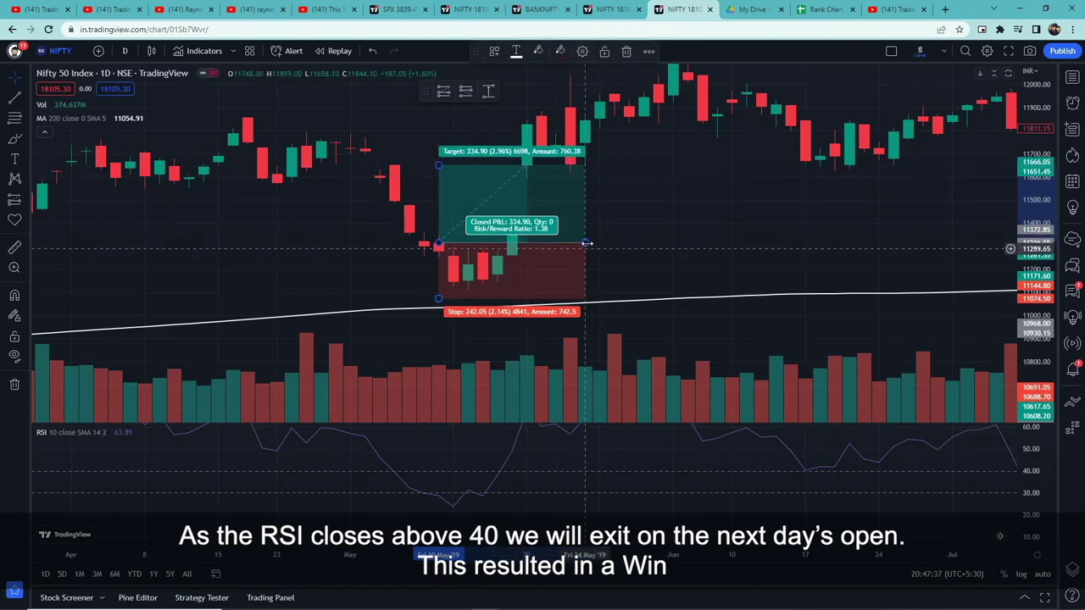
left_click_drag(585, 243, 527, 242)
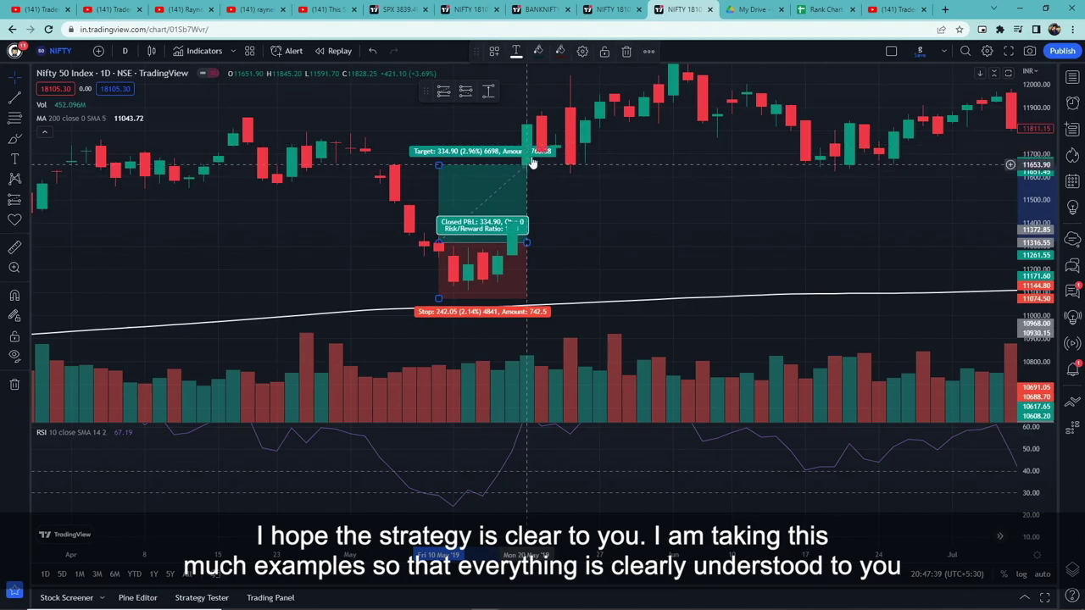
left_click(604, 218)
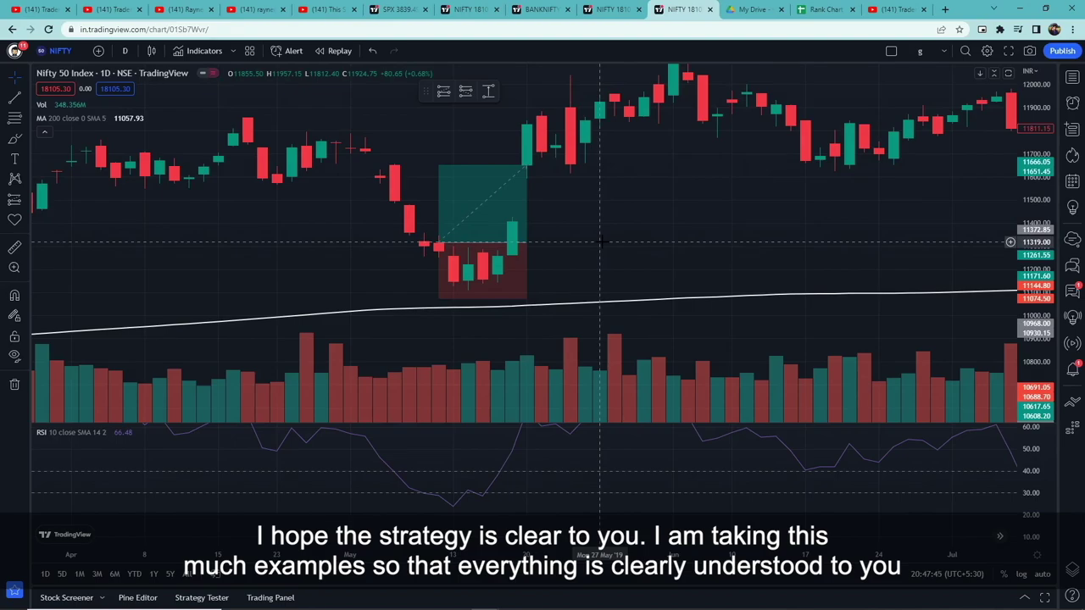
Step: Show the source strategy video on YouTube and return to the Nifty charts
left_click(343, 8)
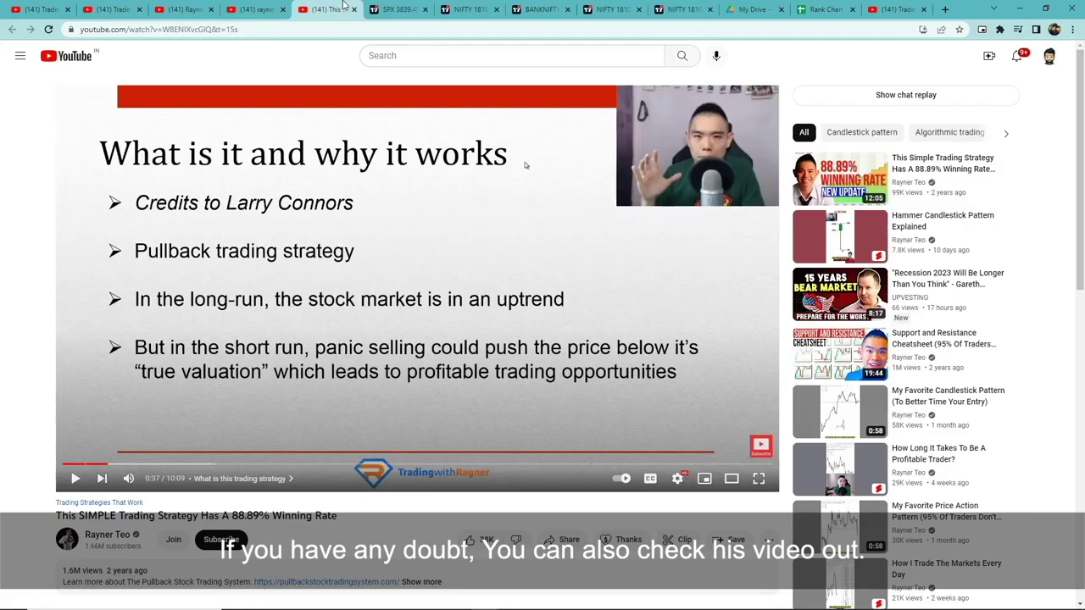
left_click(612, 9)
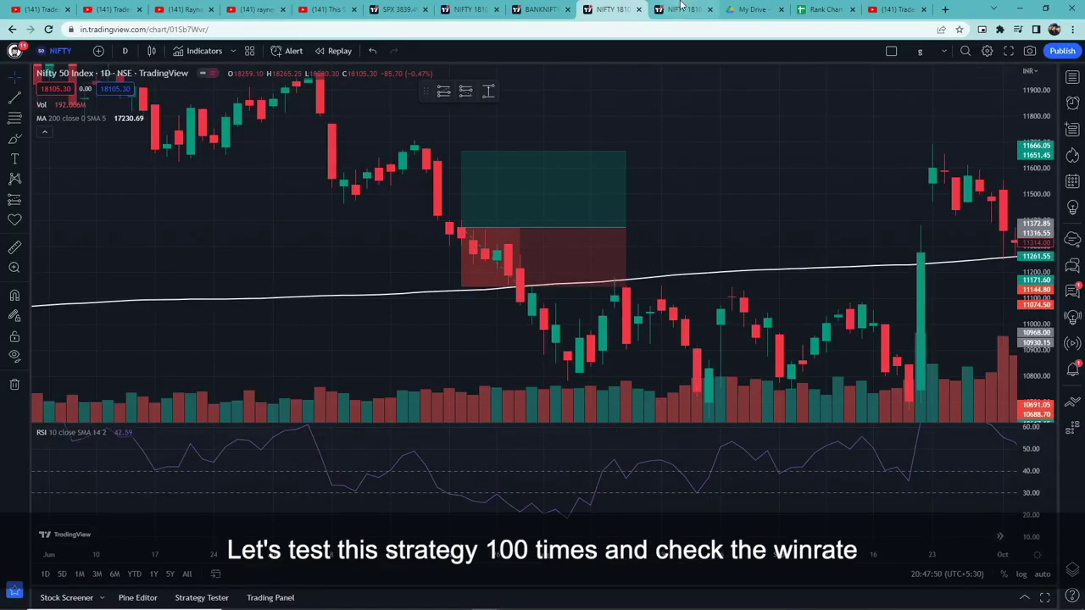
left_click(683, 9)
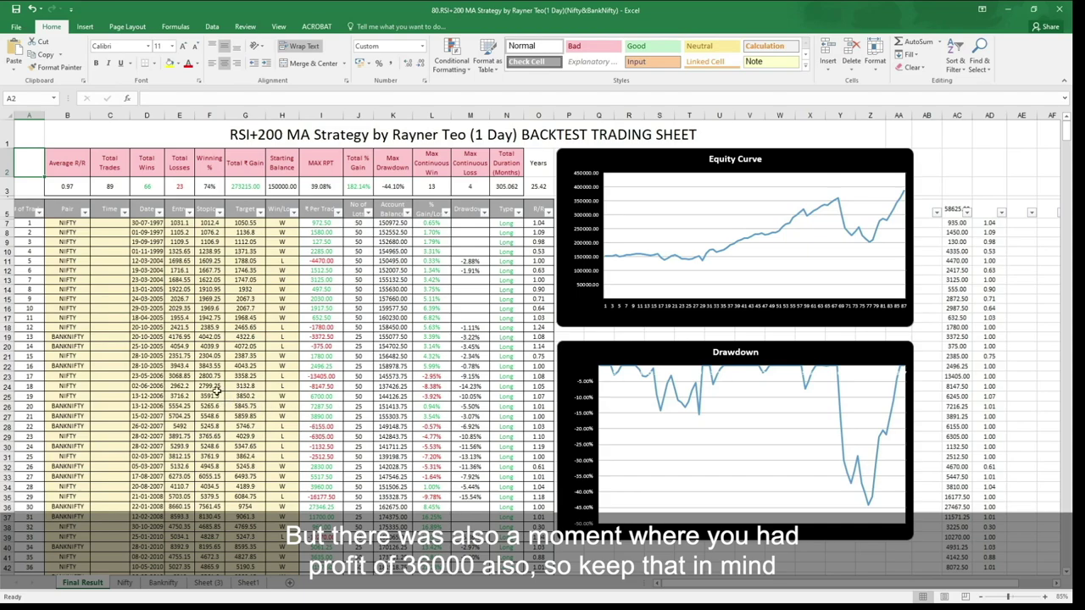
Step: Compare the backtest results, equity curve and drawdown on the Nifty and Banknifty sheets of the Excel workbook
left_click(123, 252)
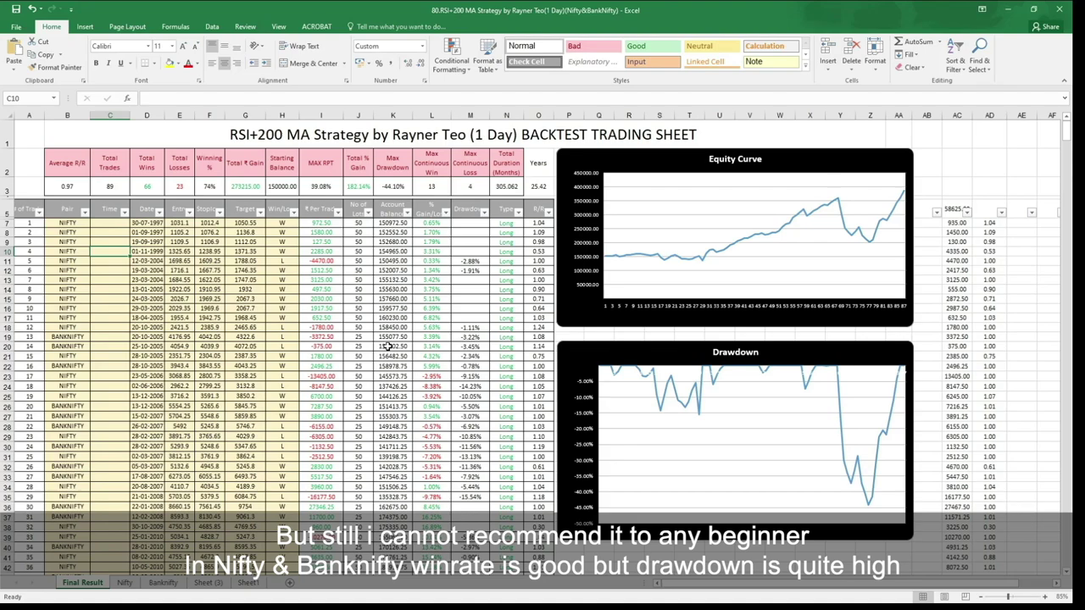
left_click(125, 584)
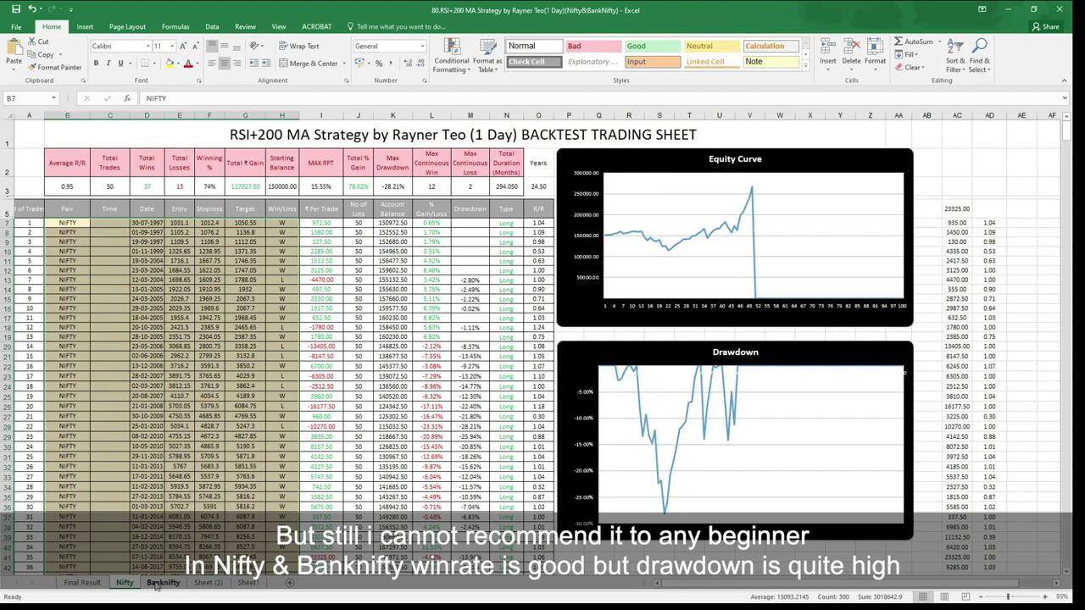
left_click(162, 584)
left_click(124, 585)
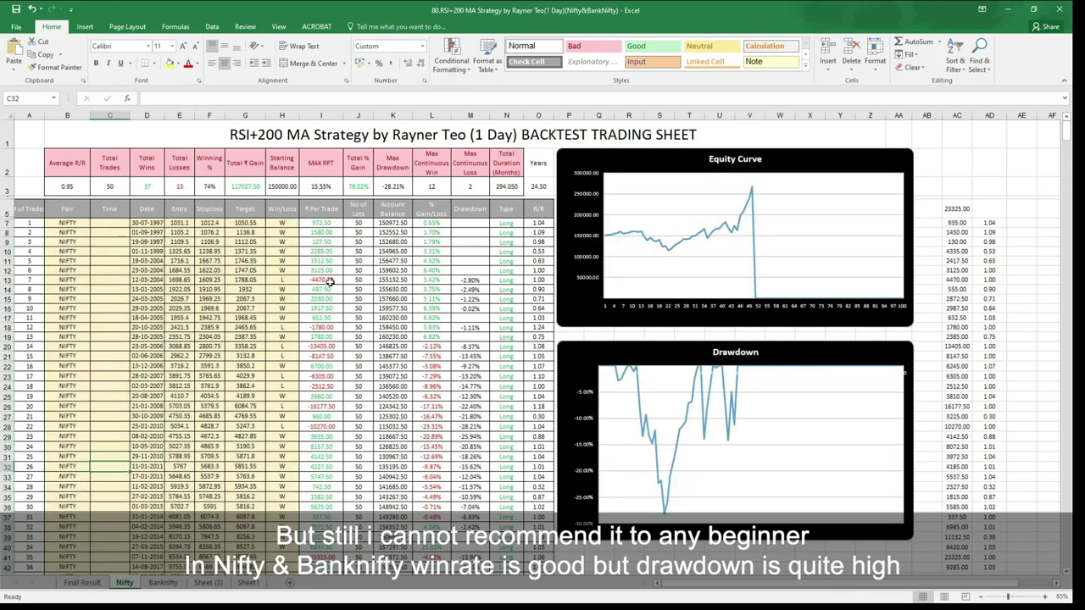
left_click(161, 584)
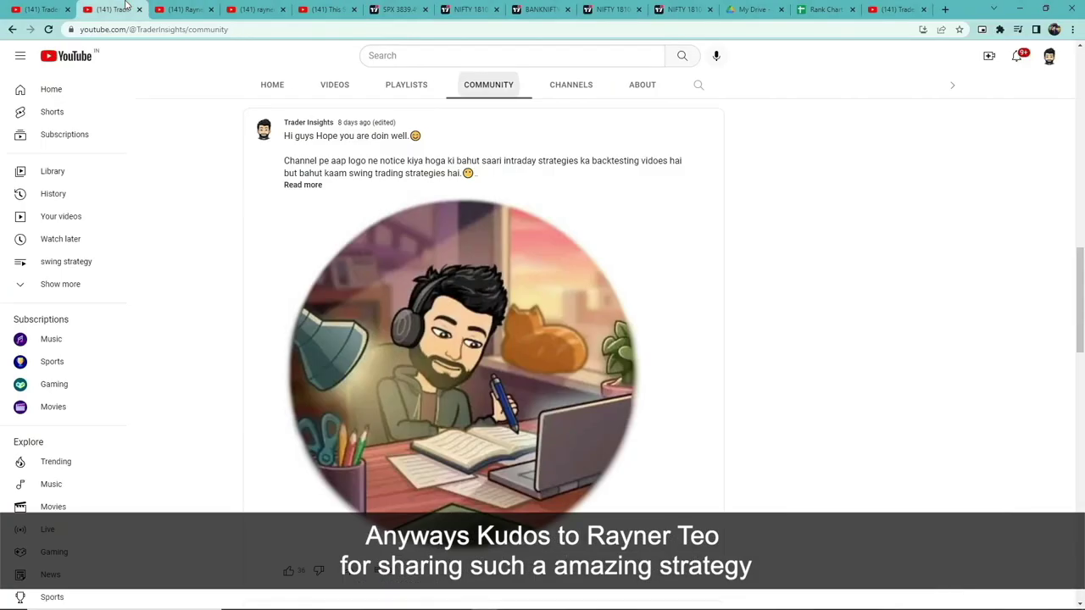
Step: View the strategy author's YouTube page and switch to the RSI+200 MA backtest workbook in Excel
left_click(188, 8)
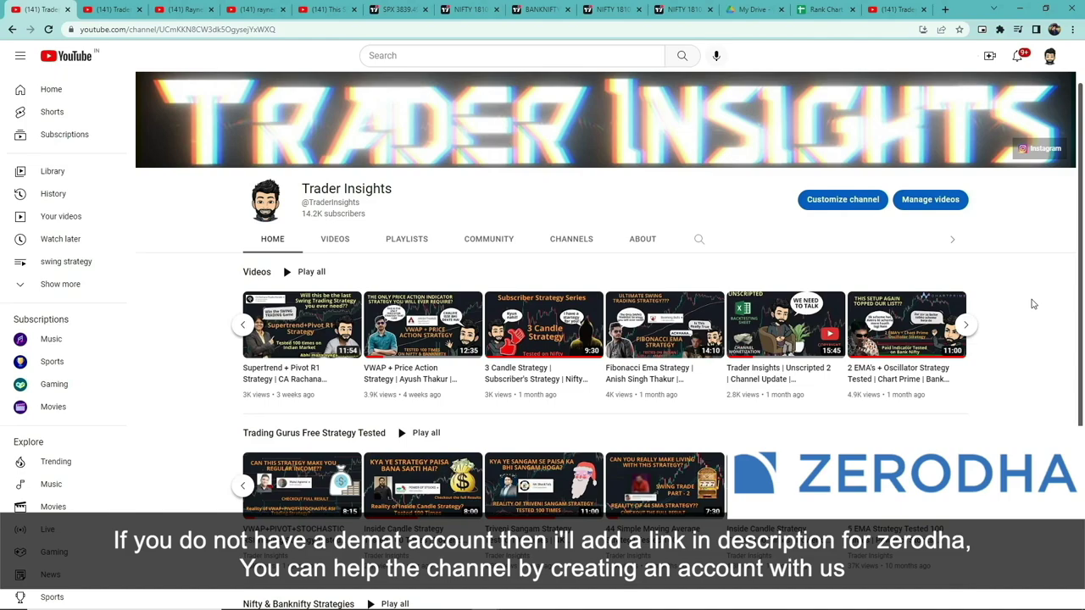
left_click(457, 599)
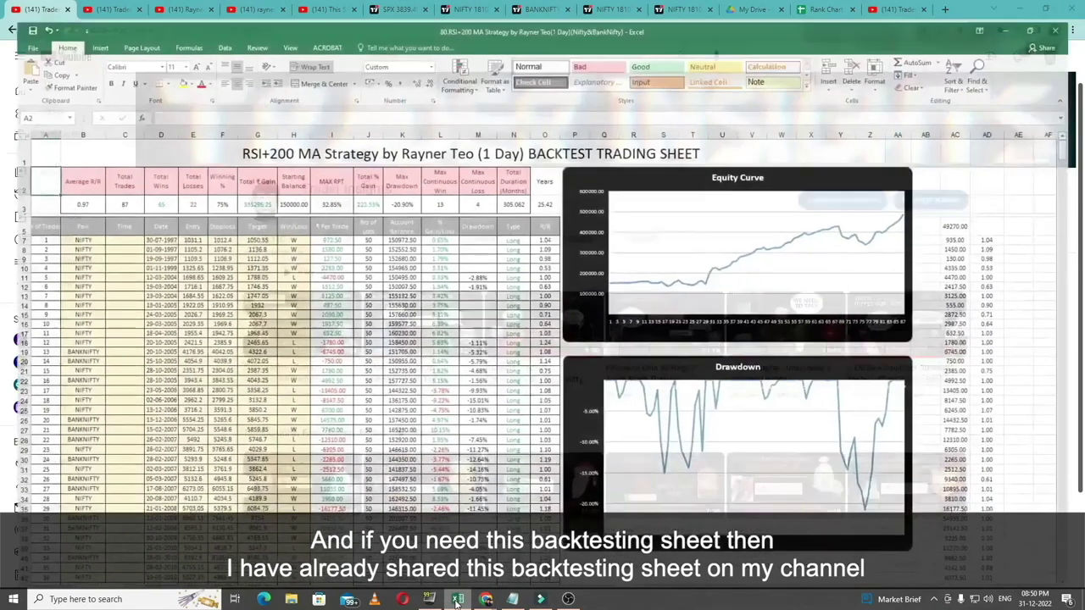